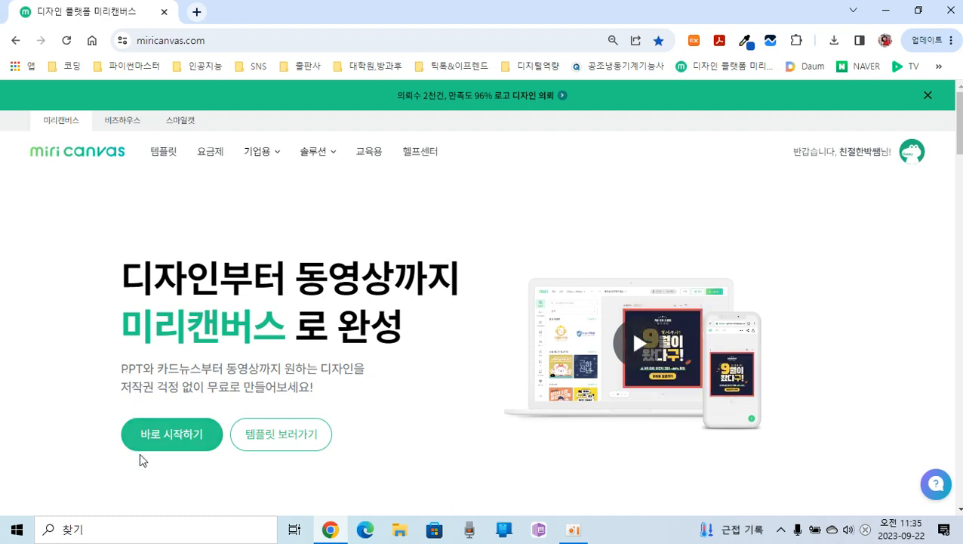
Go to the workspace and create a new design of the 로고/프로필 type
left_click(172, 439)
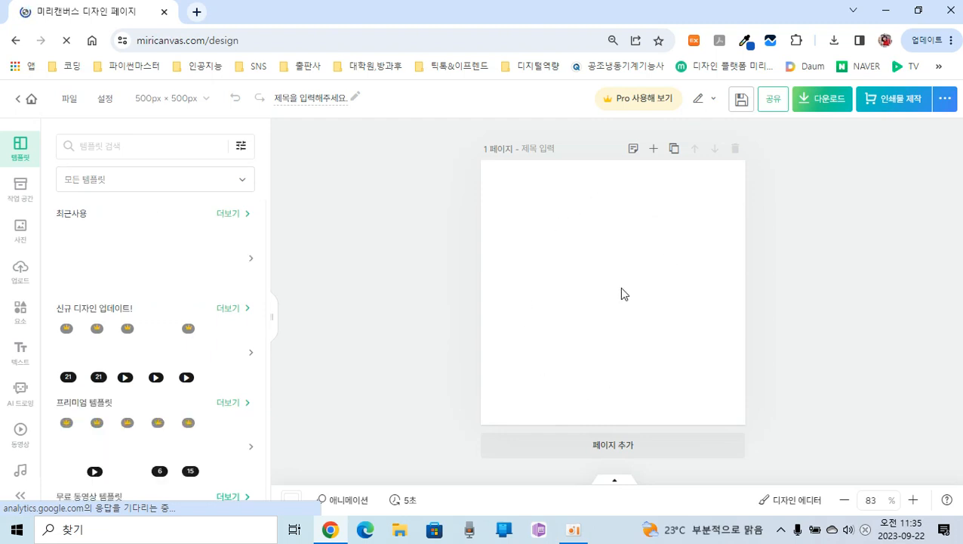
left_click(31, 106)
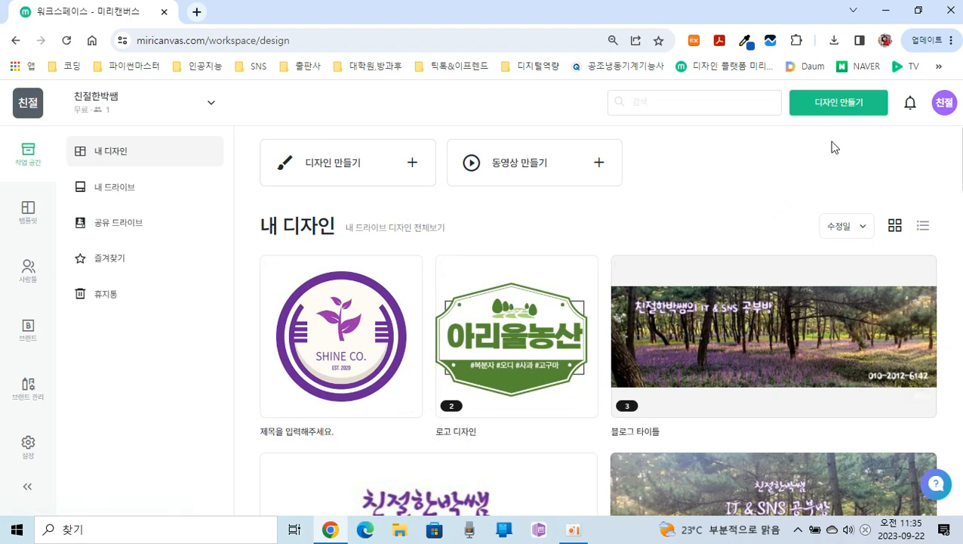
left_click(836, 113)
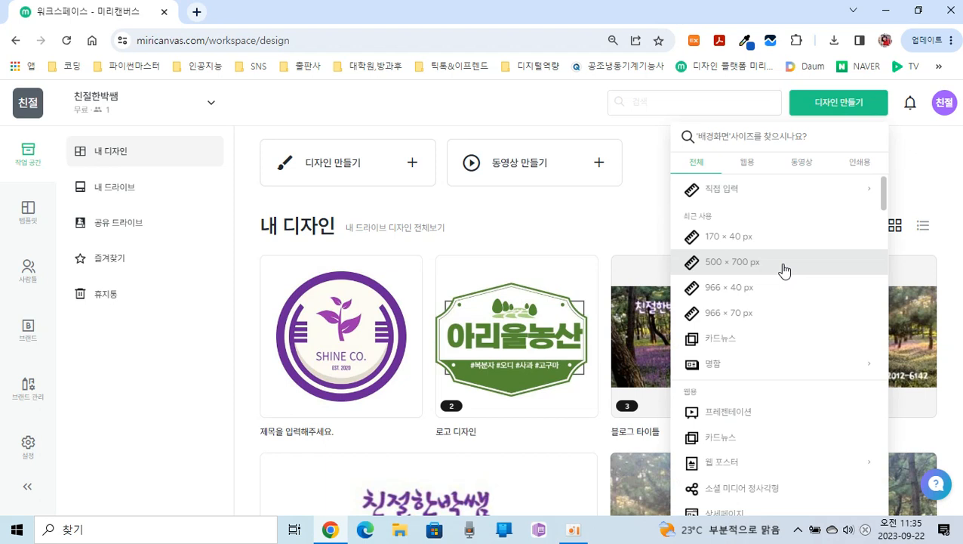
scroll(786, 270, "down", 5)
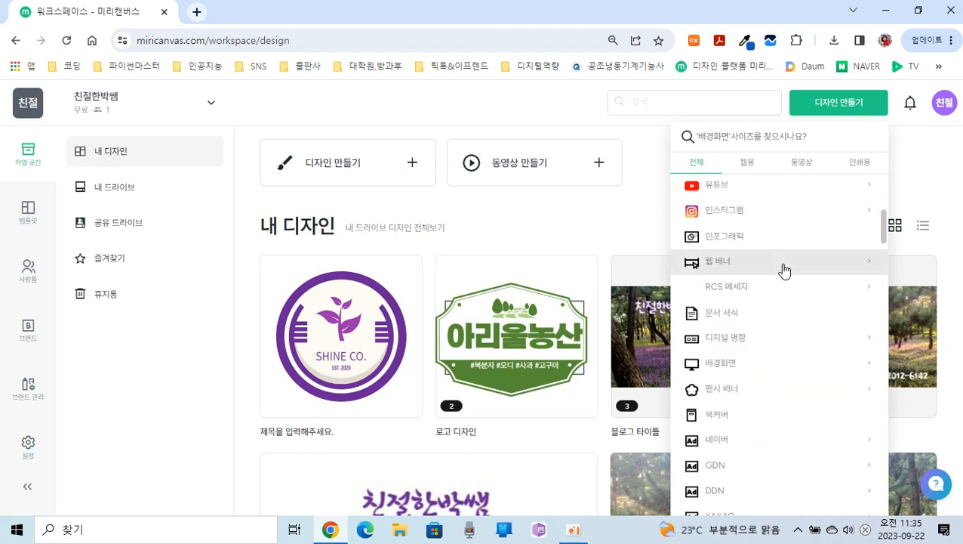
scroll(786, 270, "down", 4)
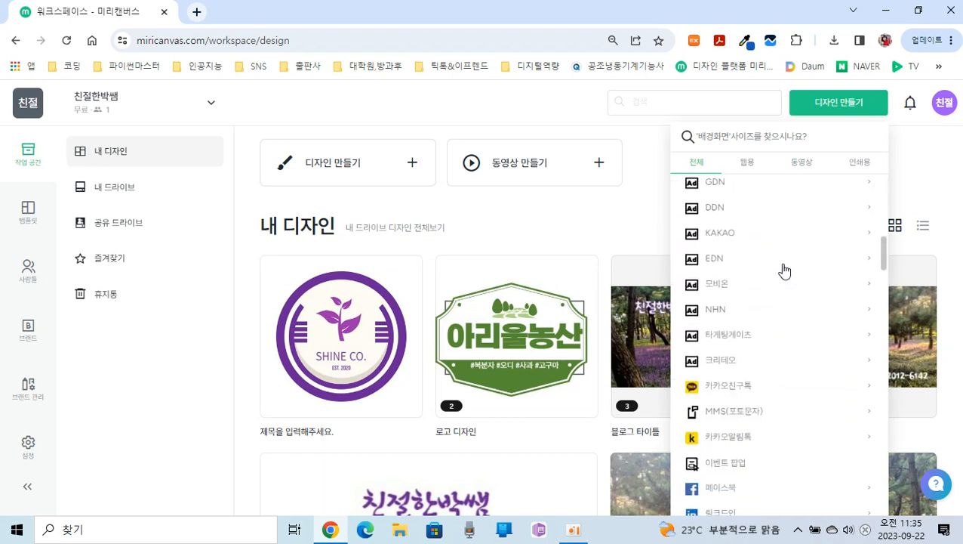
scroll(784, 271, "down", 3)
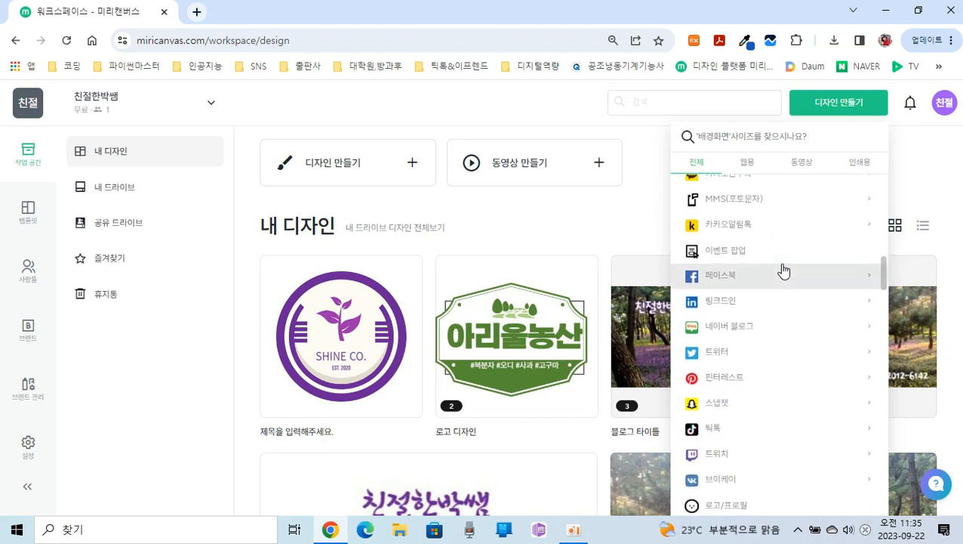
scroll(783, 270, "down", 3)
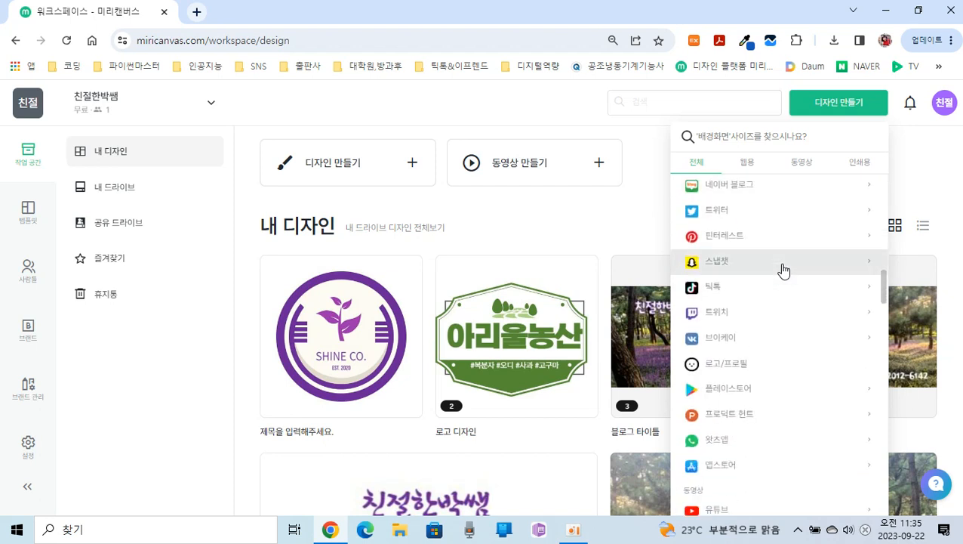
left_click(719, 369)
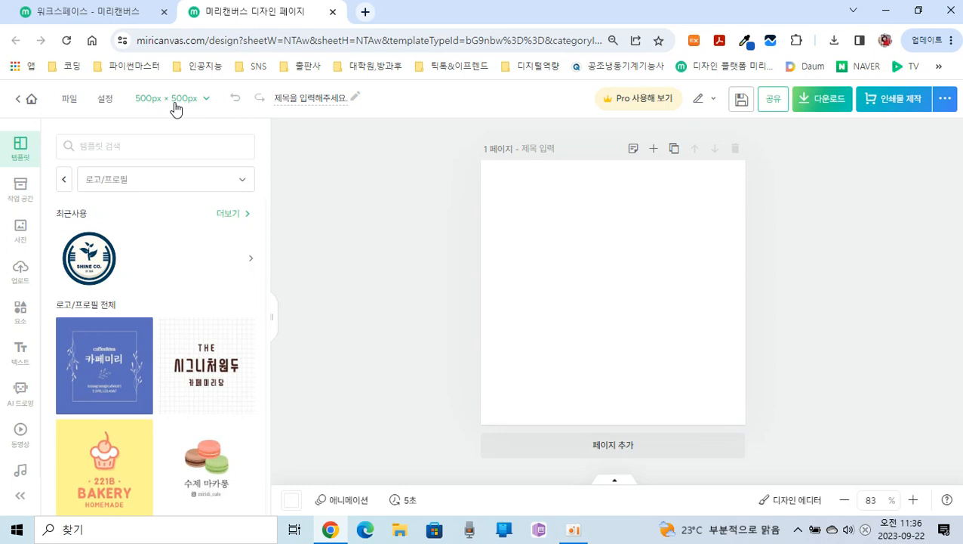
Name the new design 로고 디자인
left_click(295, 98)
type("ㄹ")
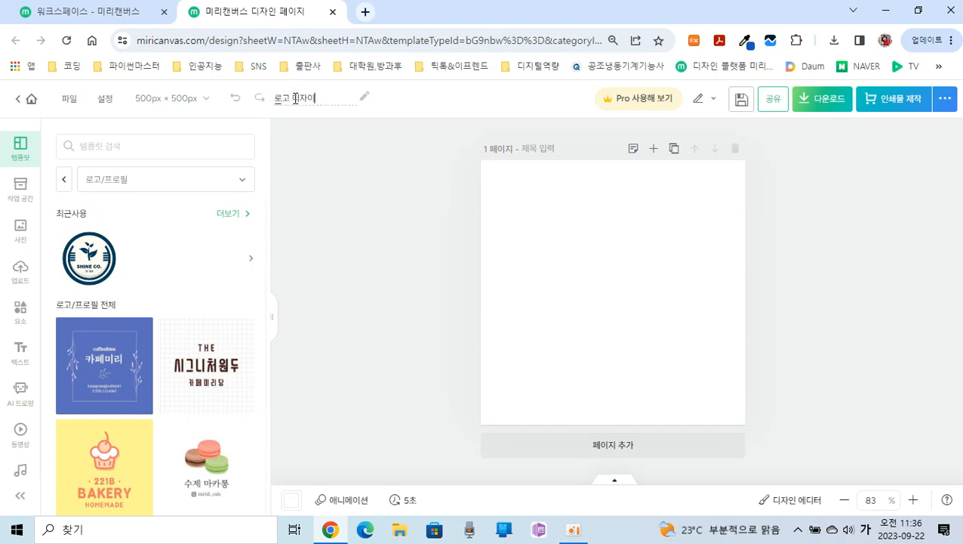
type("고 디자인")
key("Return")
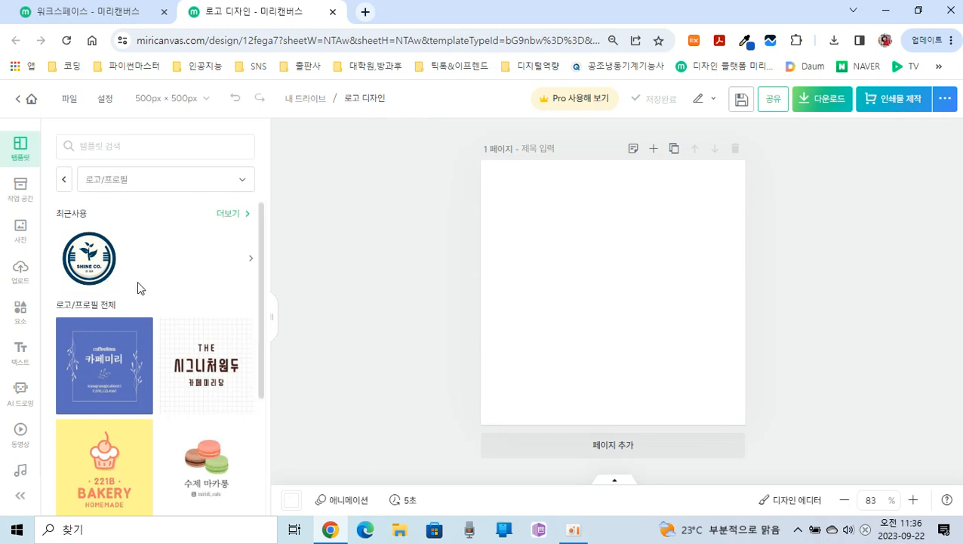
Browse the available 로고/프로필 templates and return to the start of the list
scroll(143, 286, "down", 1)
scroll(143, 290, "down", 5)
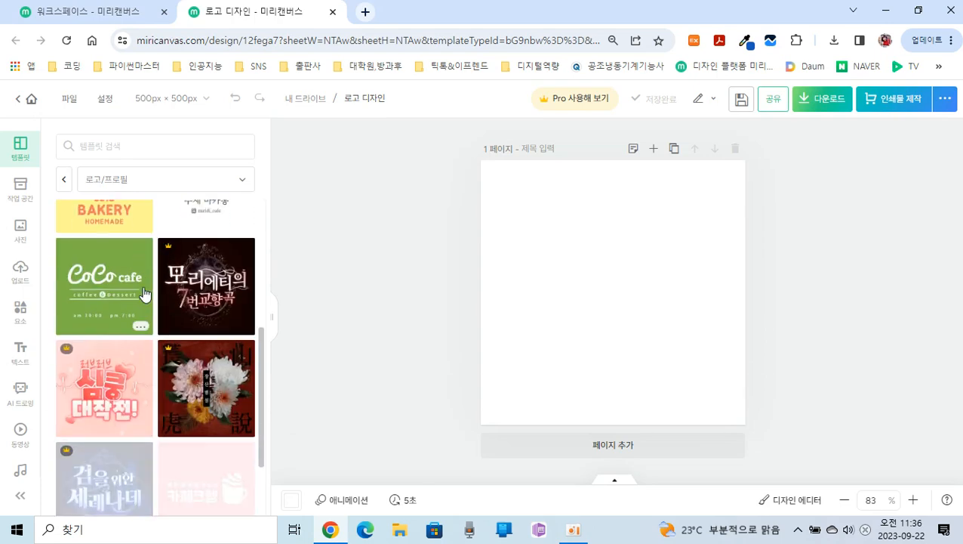
scroll(147, 298, "down", 4)
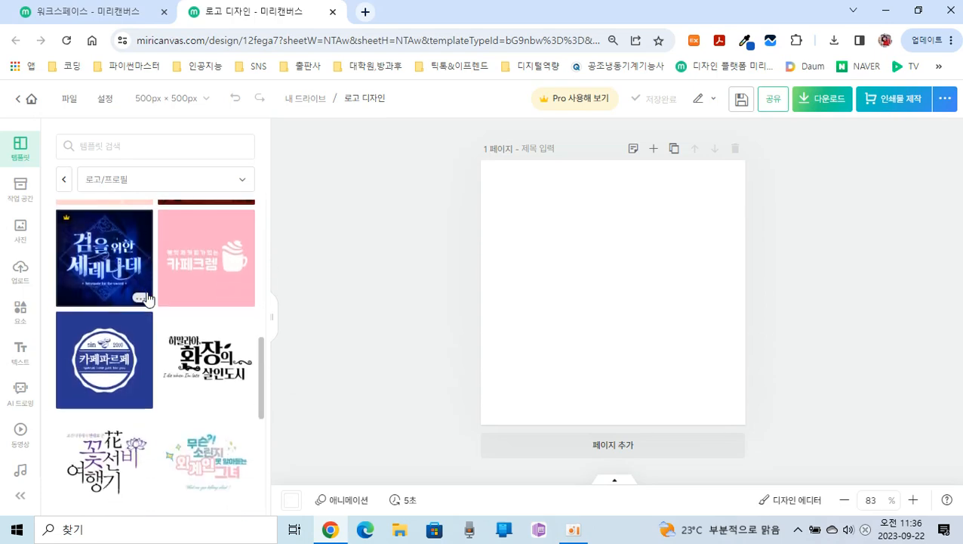
scroll(152, 302, "down", 1)
scroll(153, 302, "up", 10)
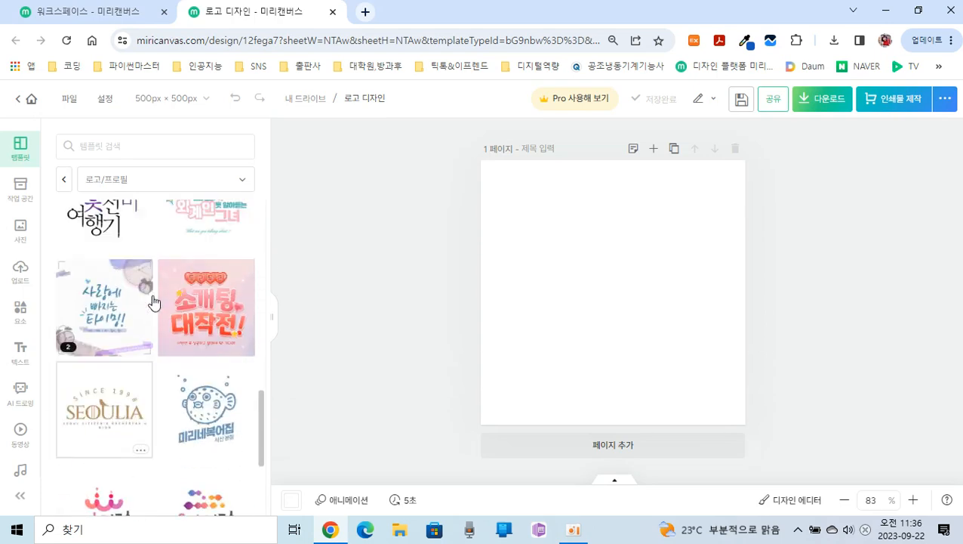
scroll(152, 302, "up", 3)
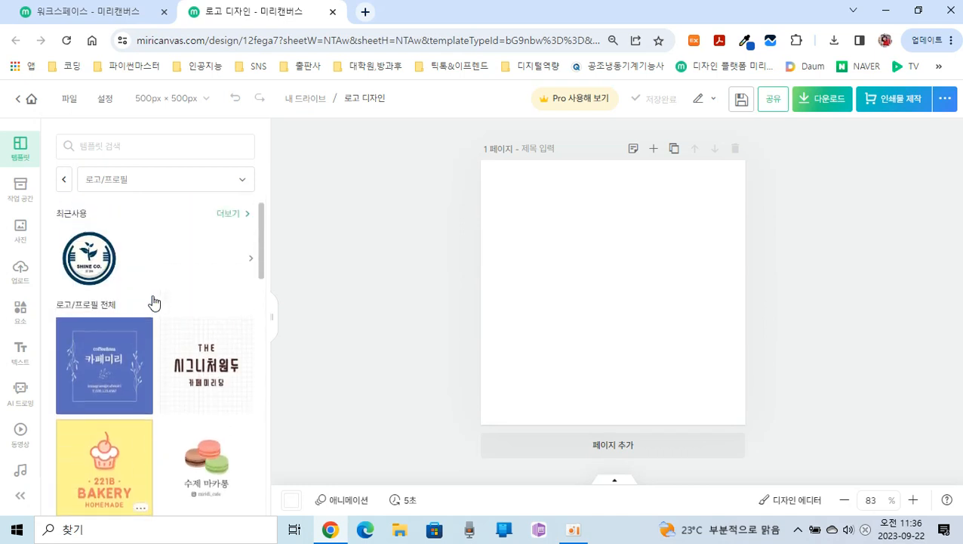
Search the logo templates for 농산물 and look through the results
left_click(85, 150)
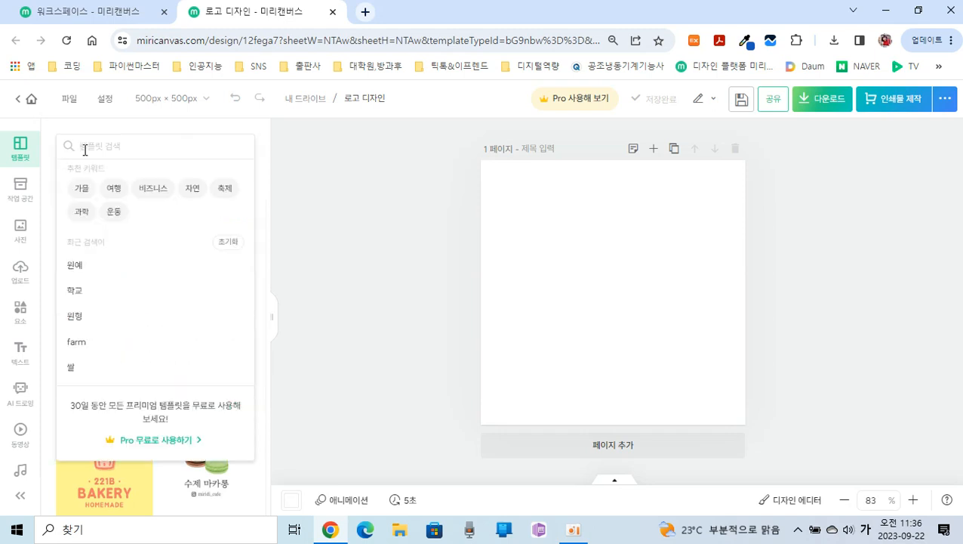
type("ㅇ")
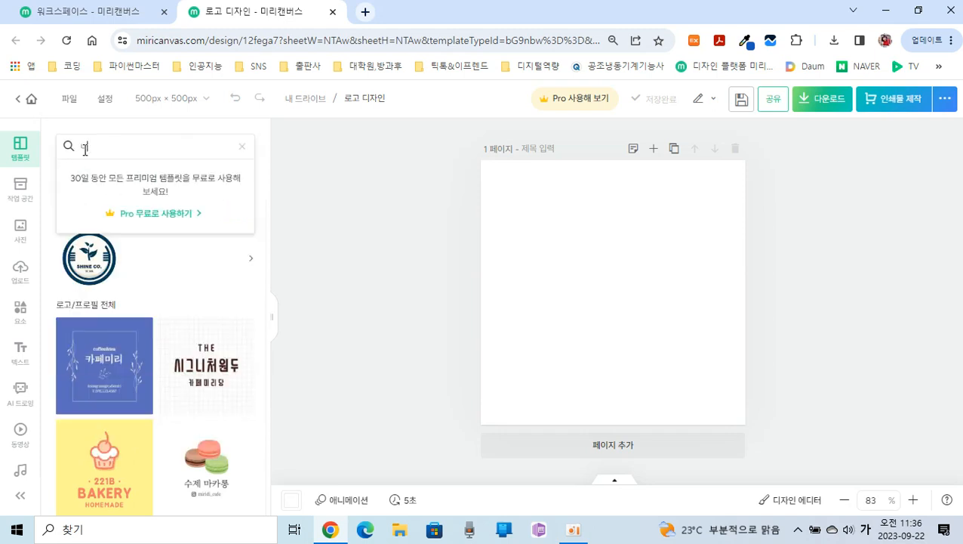
type("농산물")
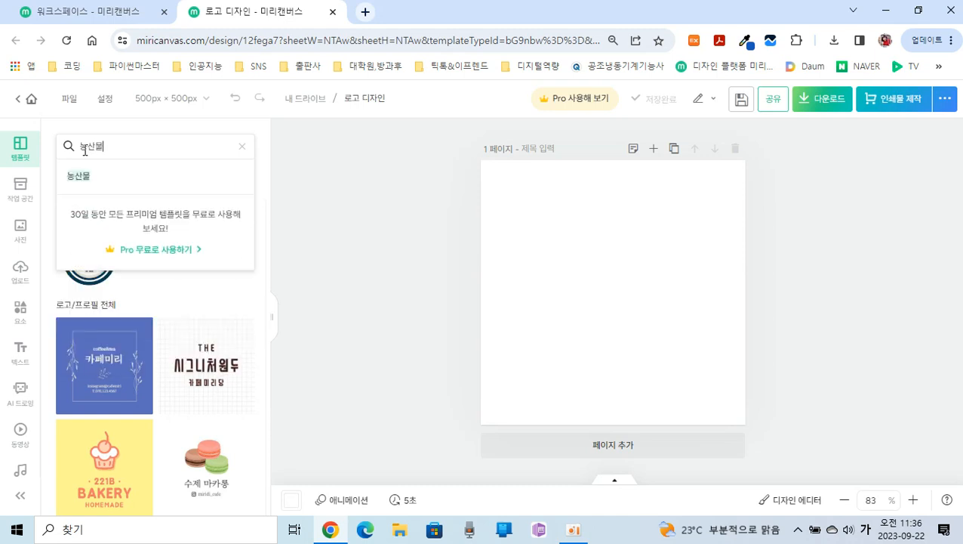
key("Return")
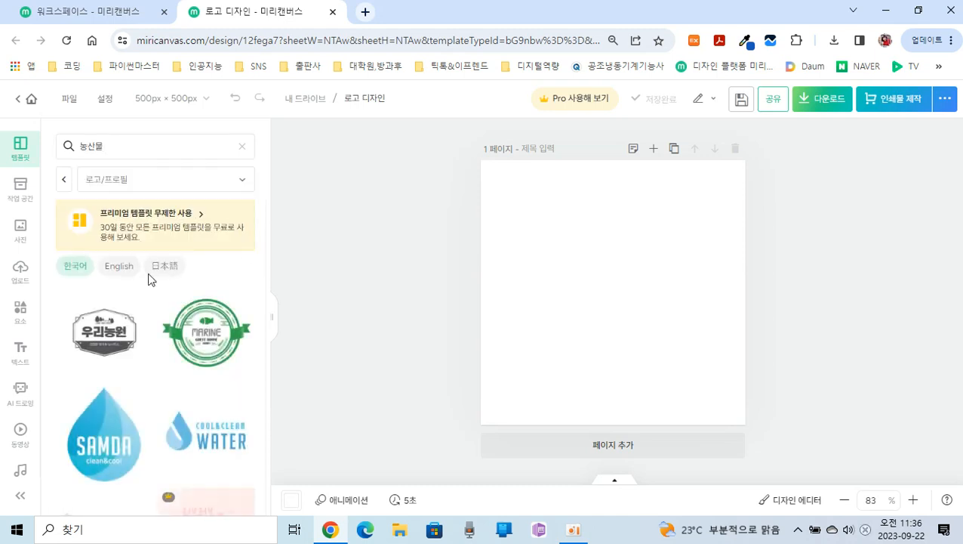
scroll(151, 346, "down", 5)
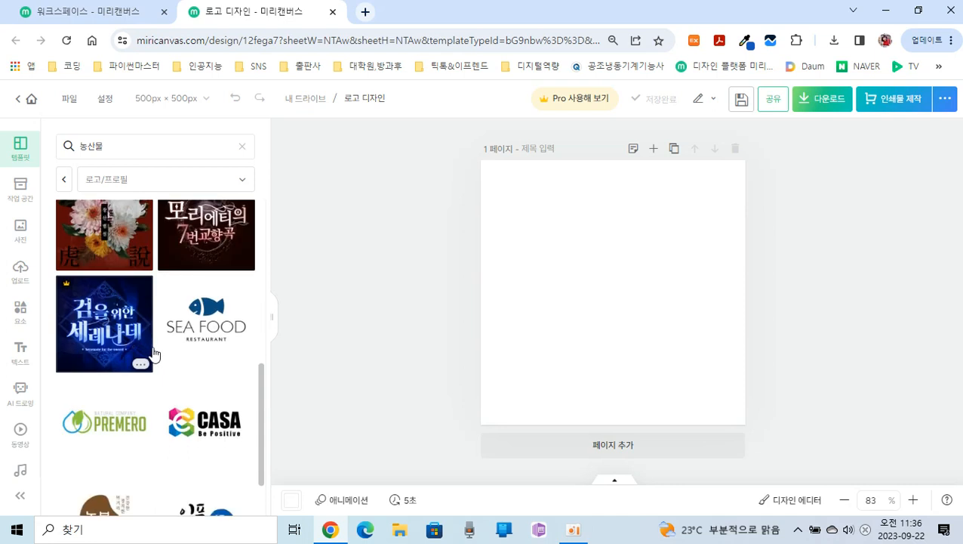
scroll(154, 353, "up", 5)
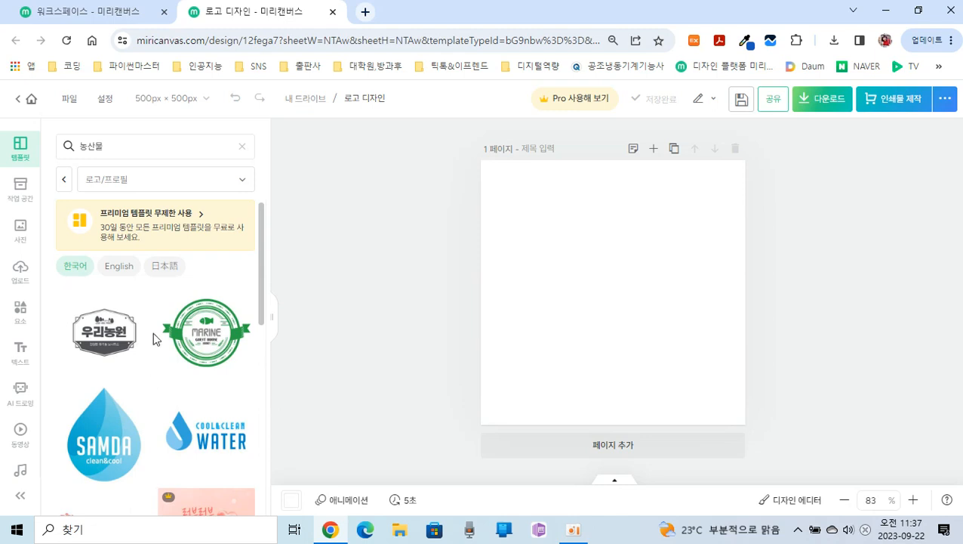
Replace the template search term with 학교 and look through the matching logos
left_click(243, 147)
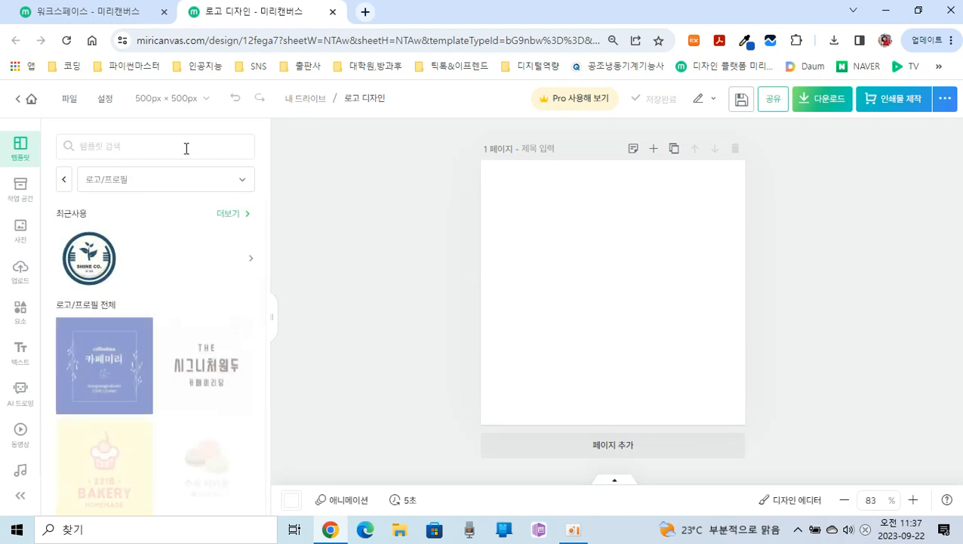
left_click(186, 148)
type("학교")
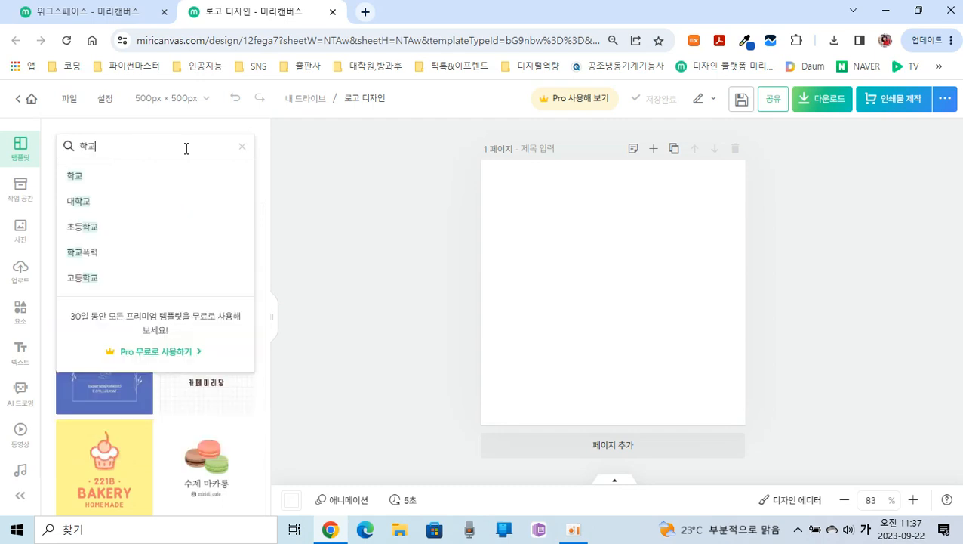
key("Return")
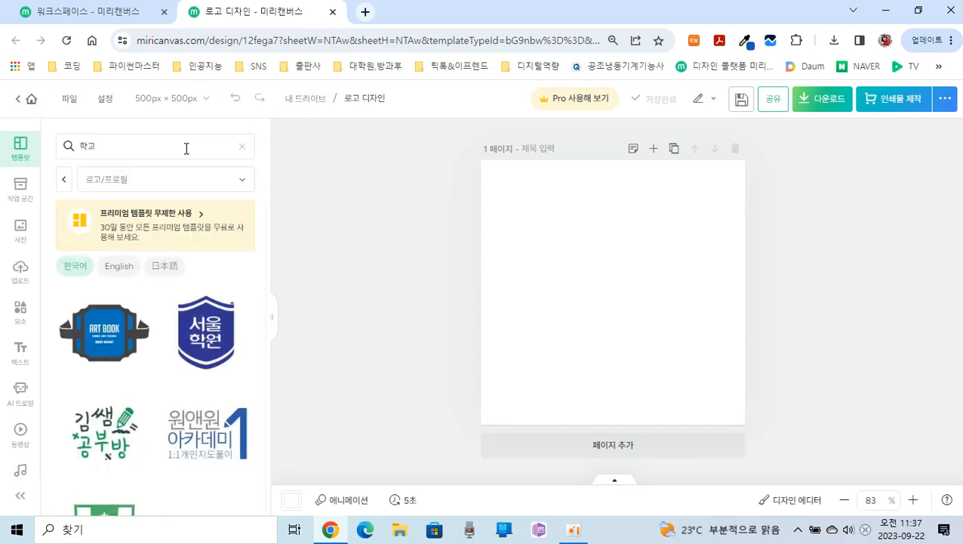
scroll(147, 340, "down", 2)
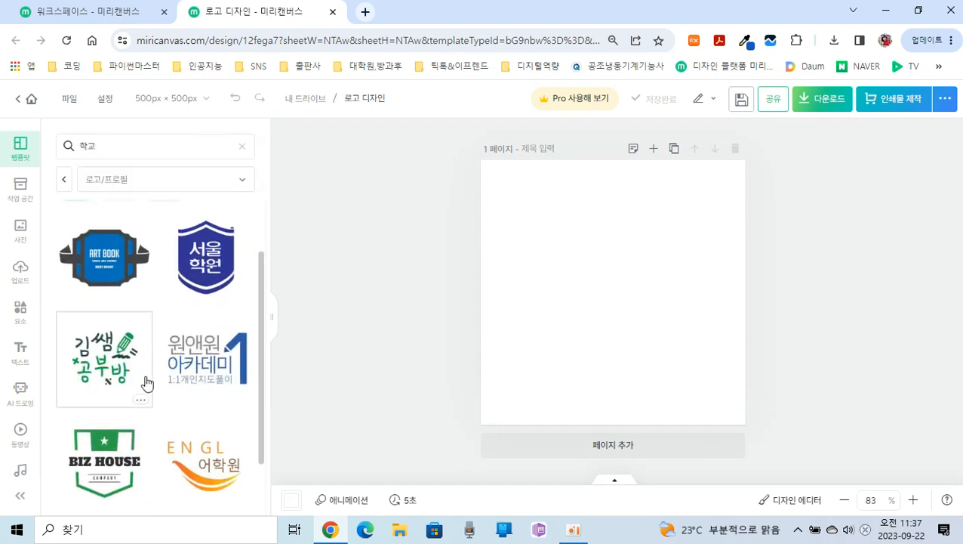
scroll(146, 383, "down", 3)
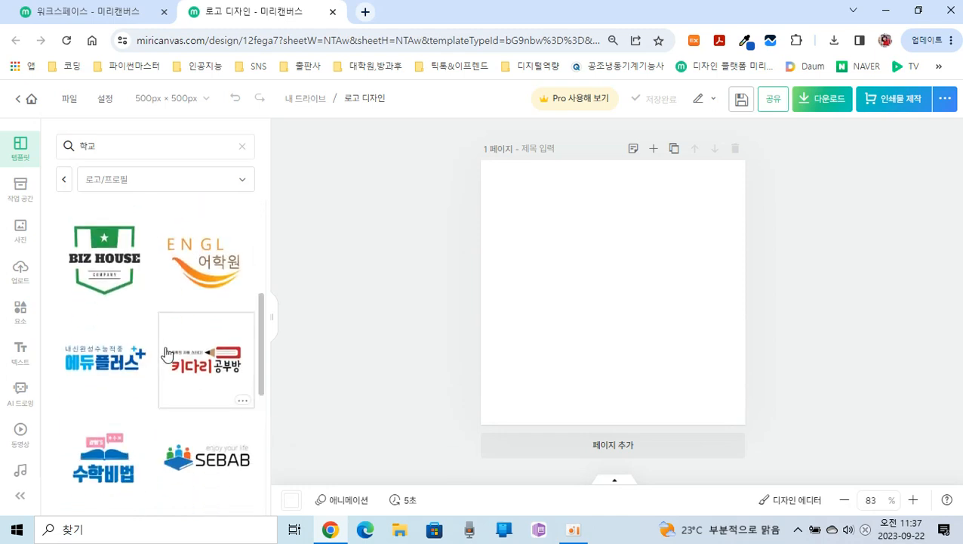
scroll(168, 370, "down", 5)
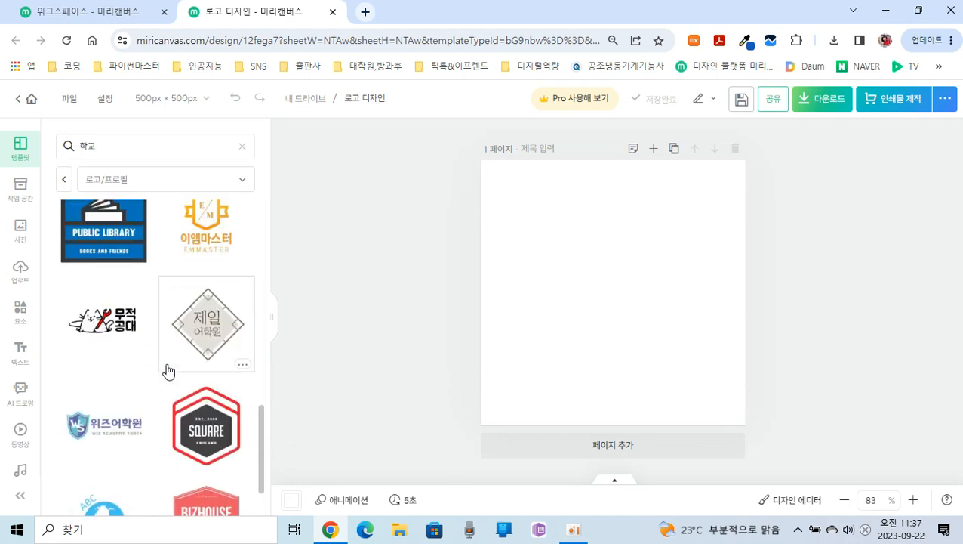
scroll(167, 369, "down", 3)
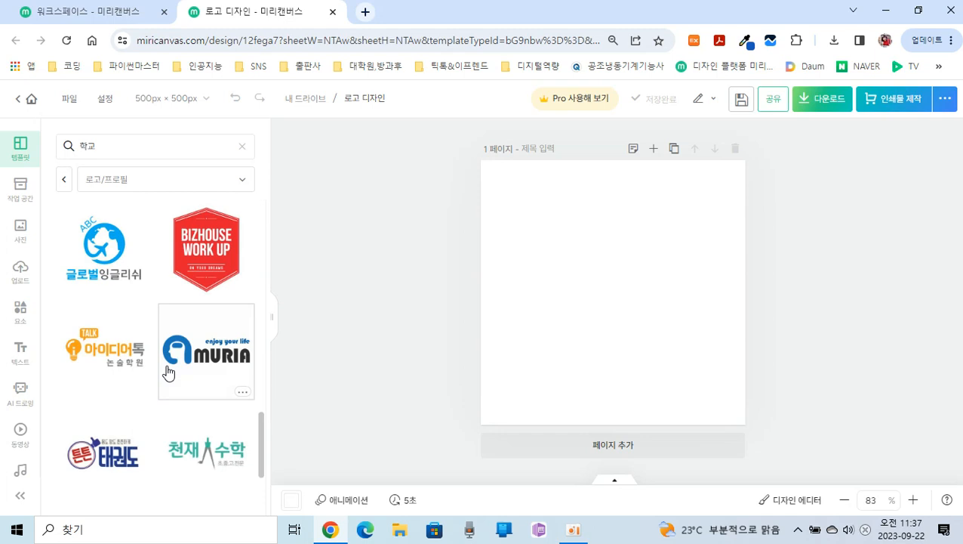
scroll(168, 371, "up", 2)
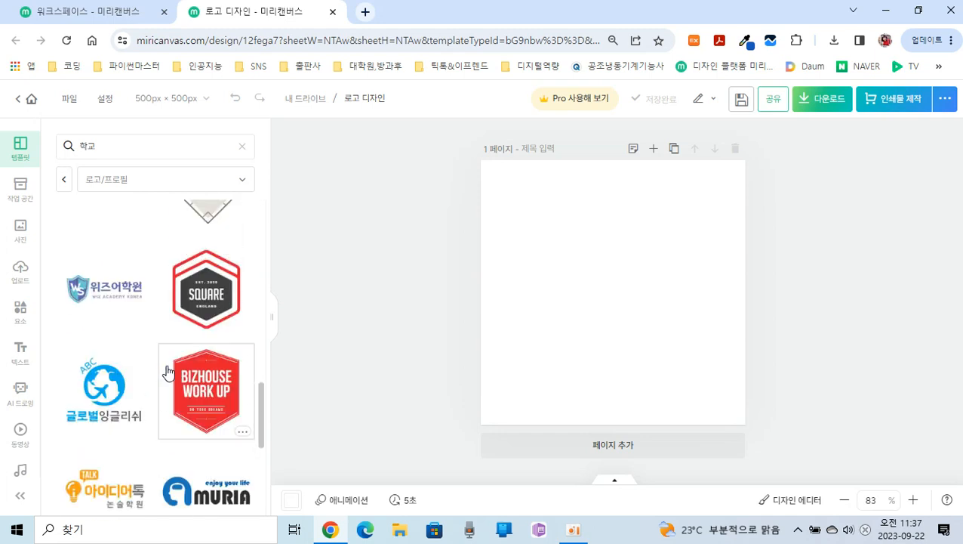
scroll(168, 372, "up", 10)
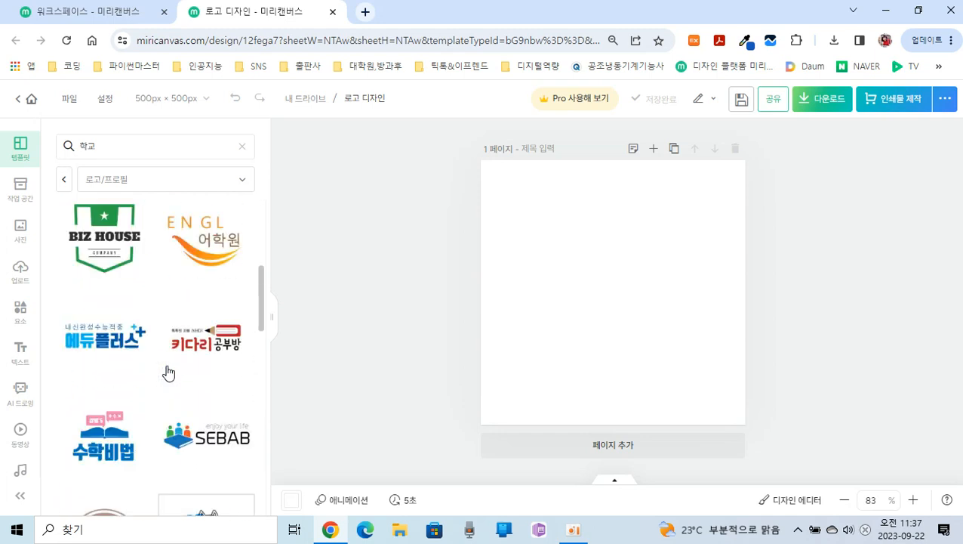
left_click(122, 149)
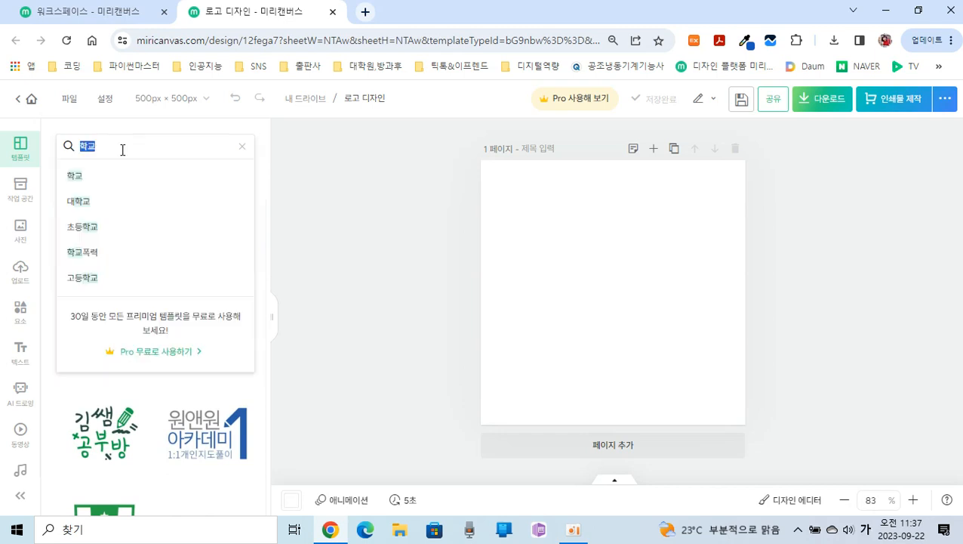
type("farm")
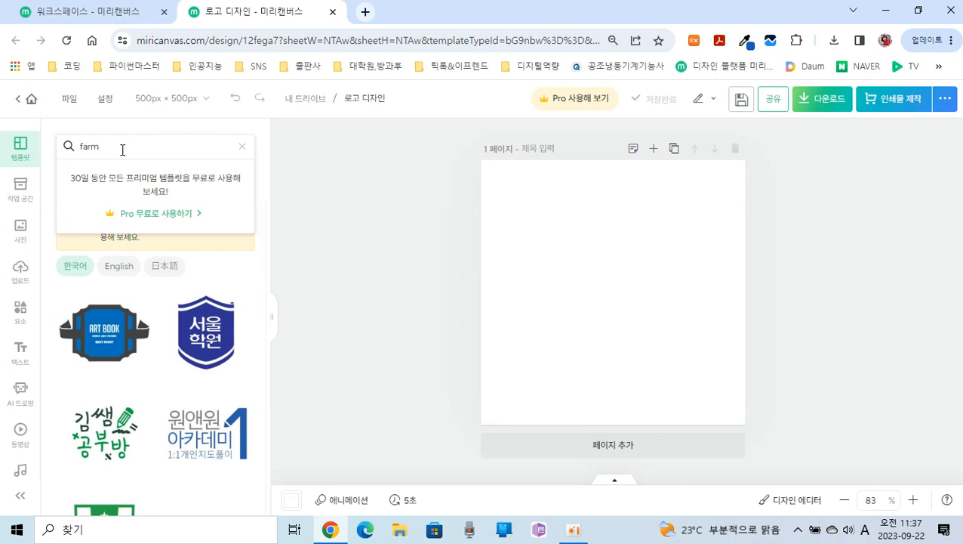
key("BackSpace")
key("BackSpace")
key("BackSpace")
key("BackSpace")
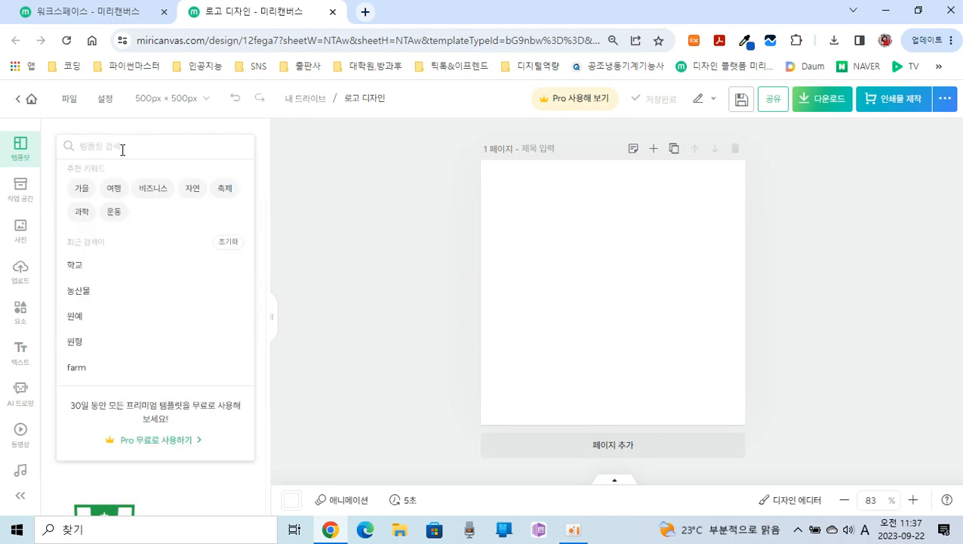
Search the logo templates for 원형 and look through the results for a round logo
type("원형")
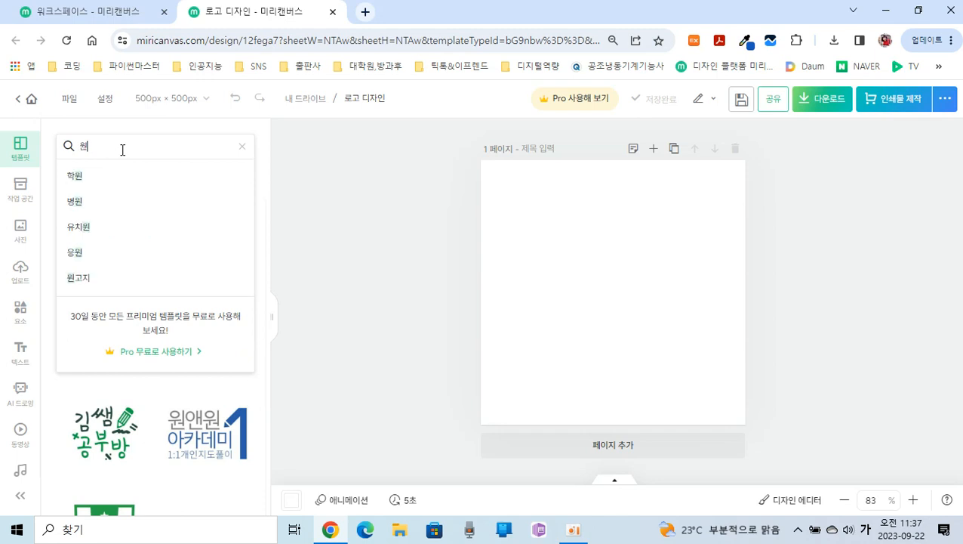
key("Return")
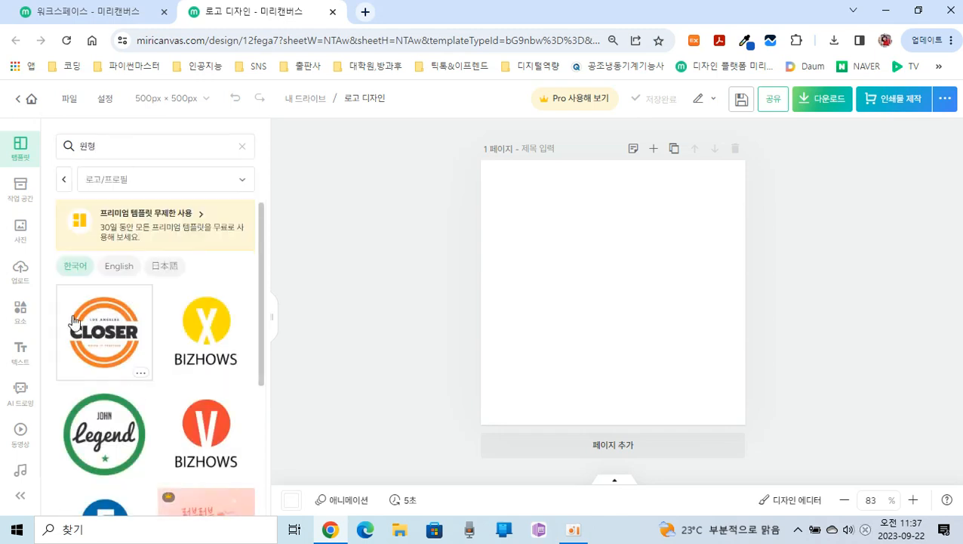
scroll(148, 365, "down", 1)
scroll(147, 366, "down", 5)
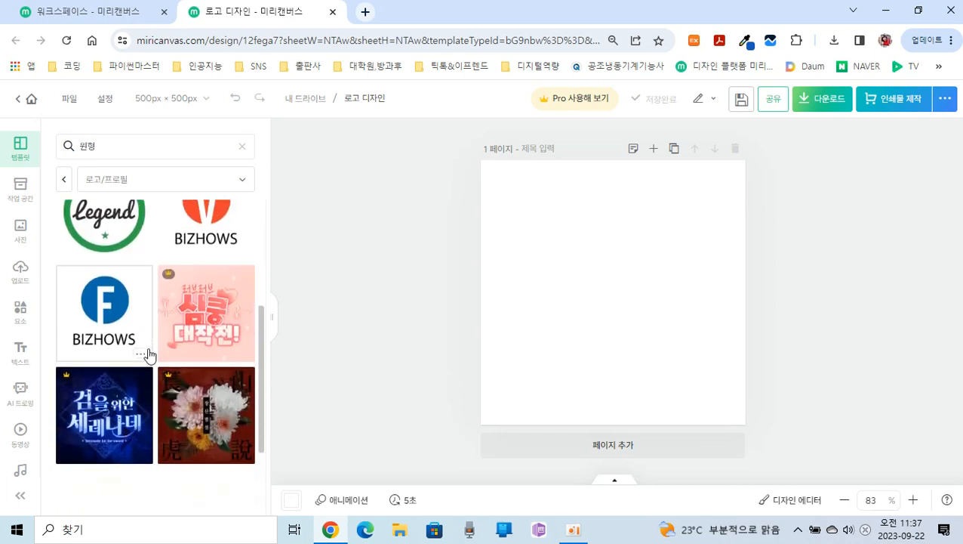
scroll(149, 355, "down", 3)
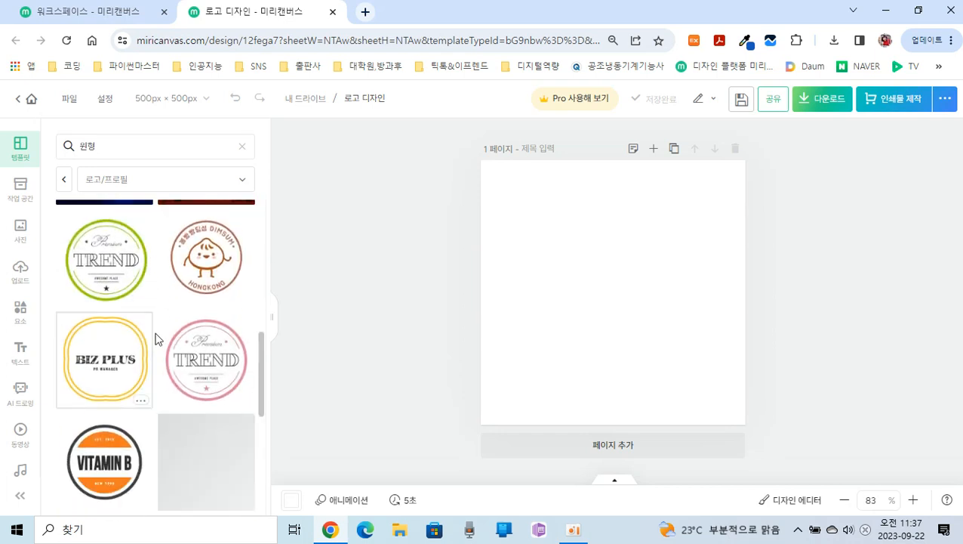
scroll(169, 323, "down", 4)
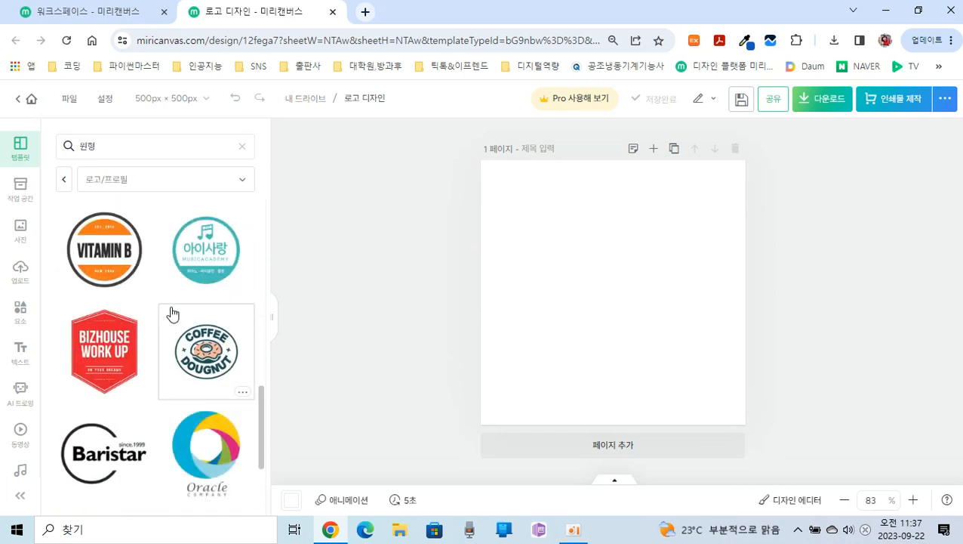
scroll(172, 315, "down", 4)
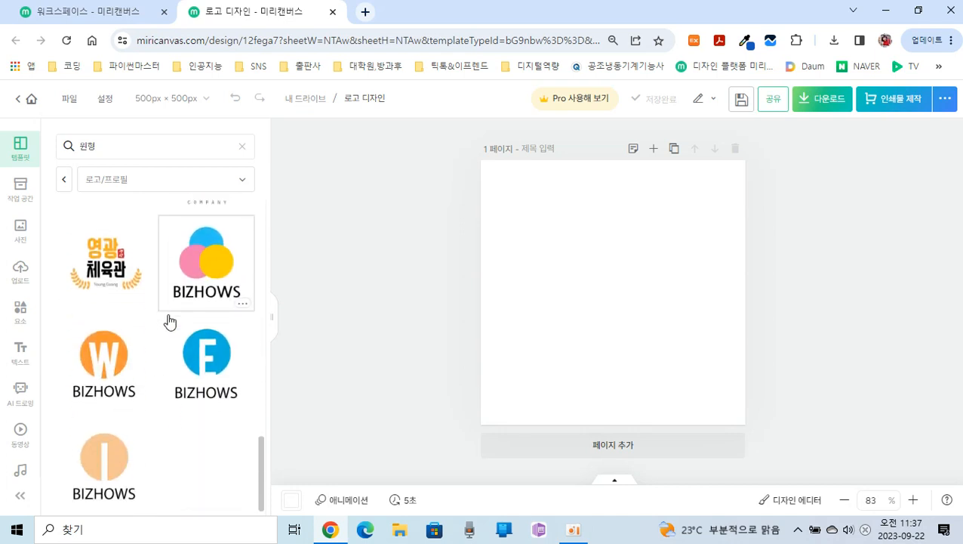
scroll(166, 320, "down", 7)
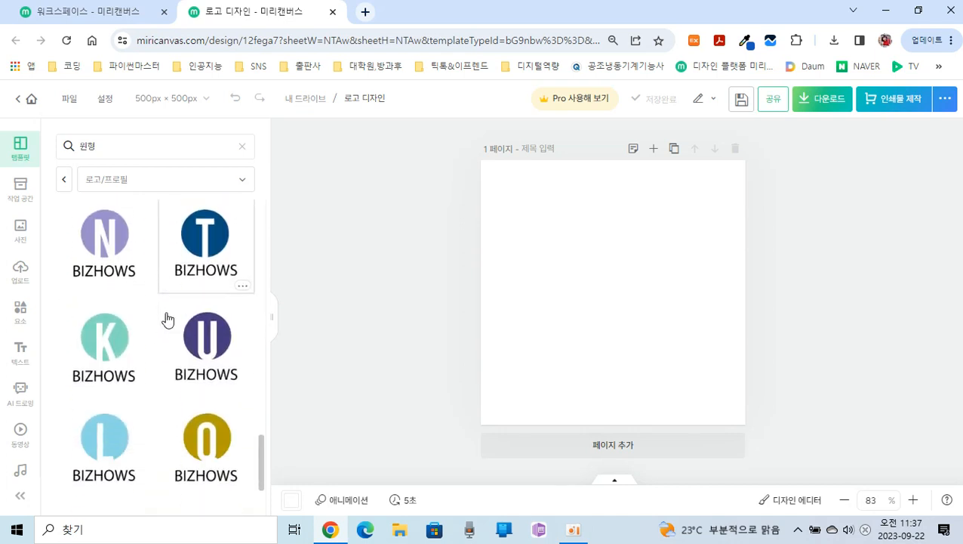
scroll(170, 323, "down", 6)
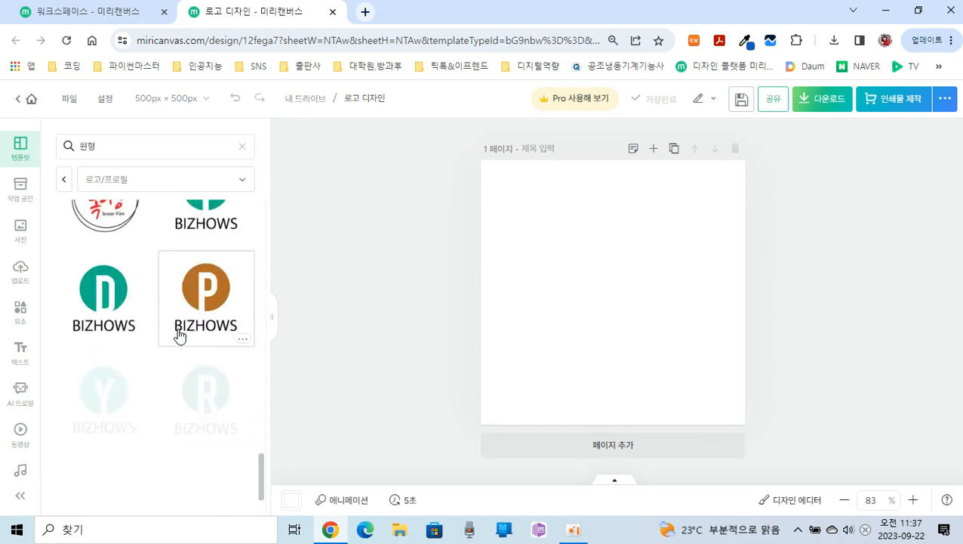
scroll(186, 344, "down", 2)
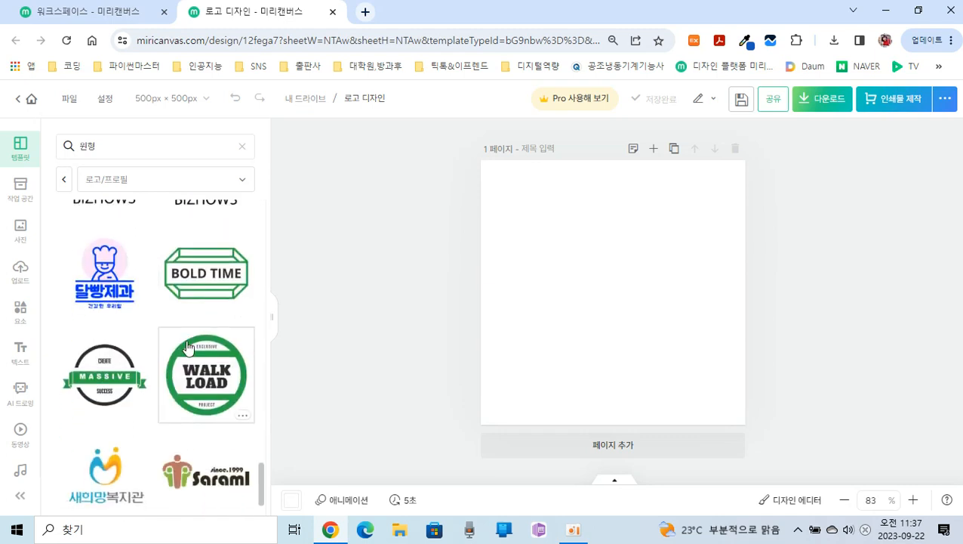
scroll(188, 350, "down", 2)
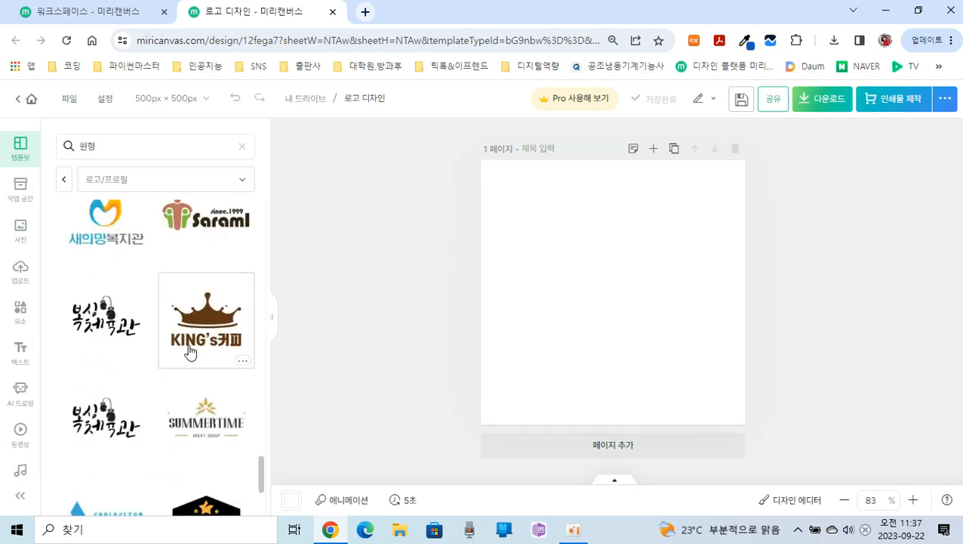
scroll(189, 352, "down", 2)
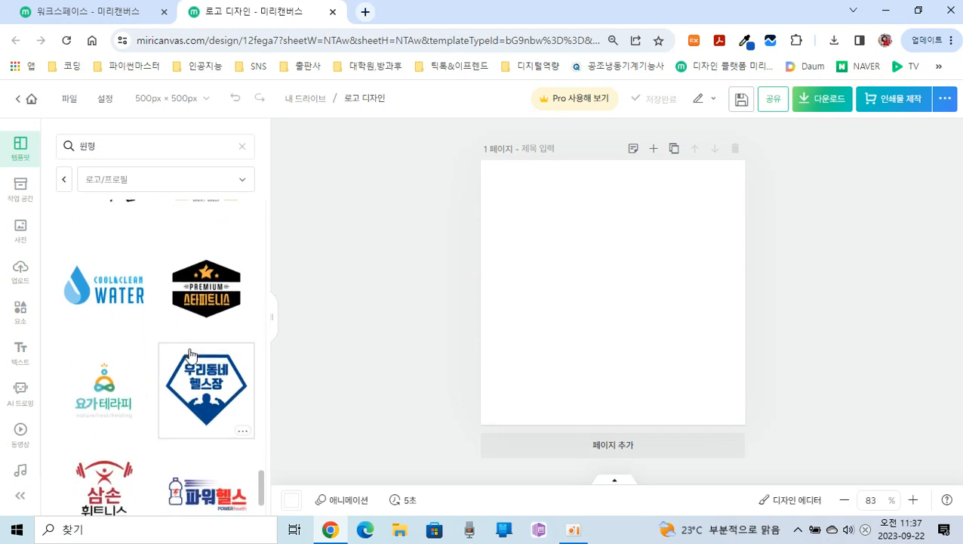
scroll(189, 355, "down", 2)
scroll(192, 362, "down", 2)
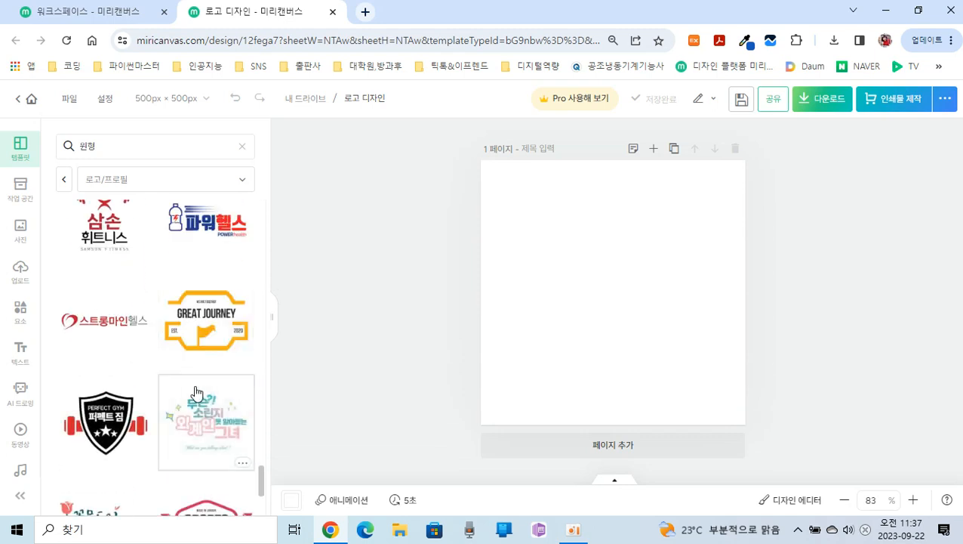
scroll(196, 392, "down", 2)
scroll(194, 388, "down", 2)
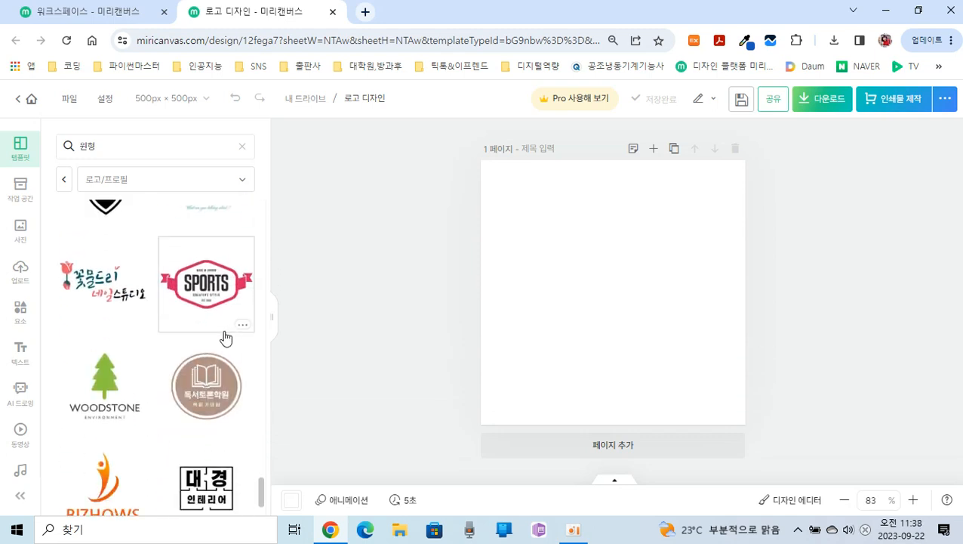
scroll(226, 339, "down", 4)
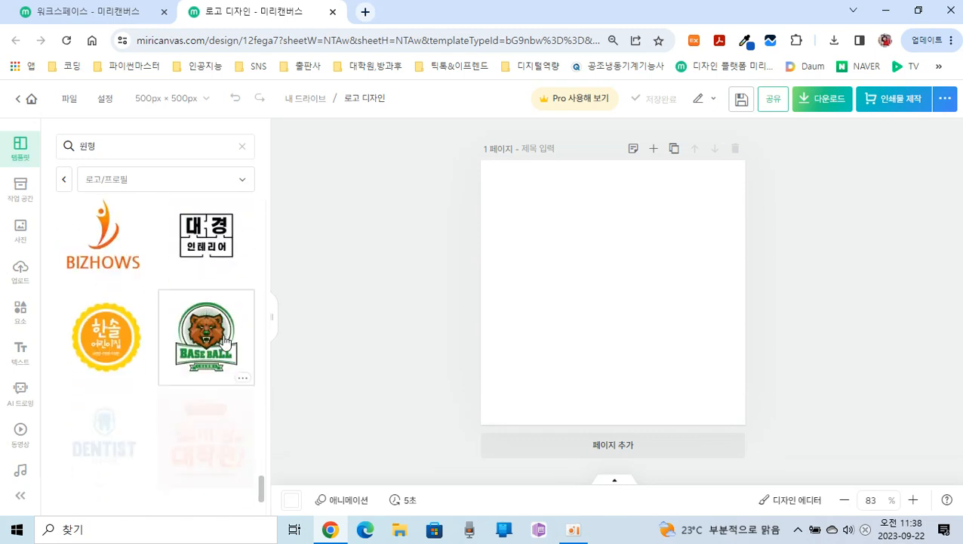
Apply the orange 한솔 어린이집 logo template with the yellow scalloped edge to the blank page
left_click(111, 325)
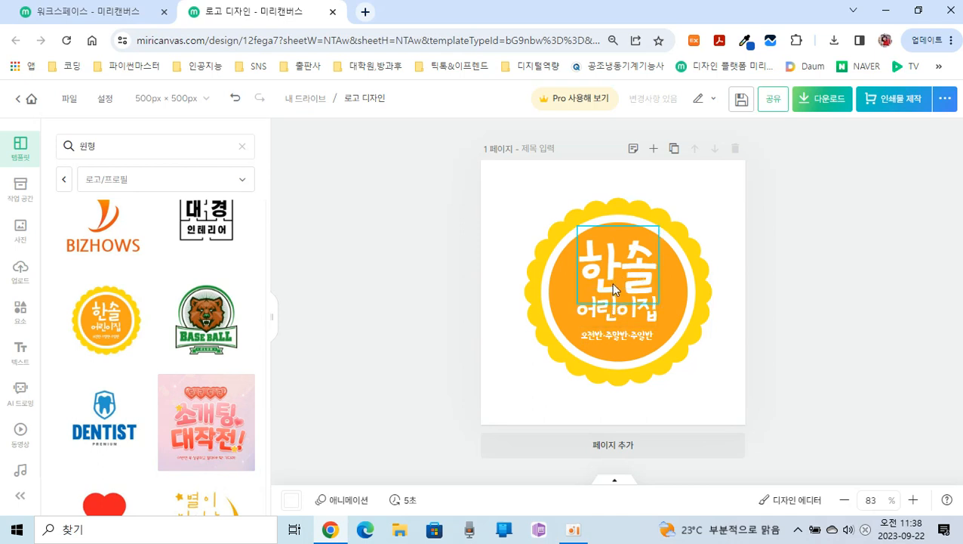
left_click(615, 275)
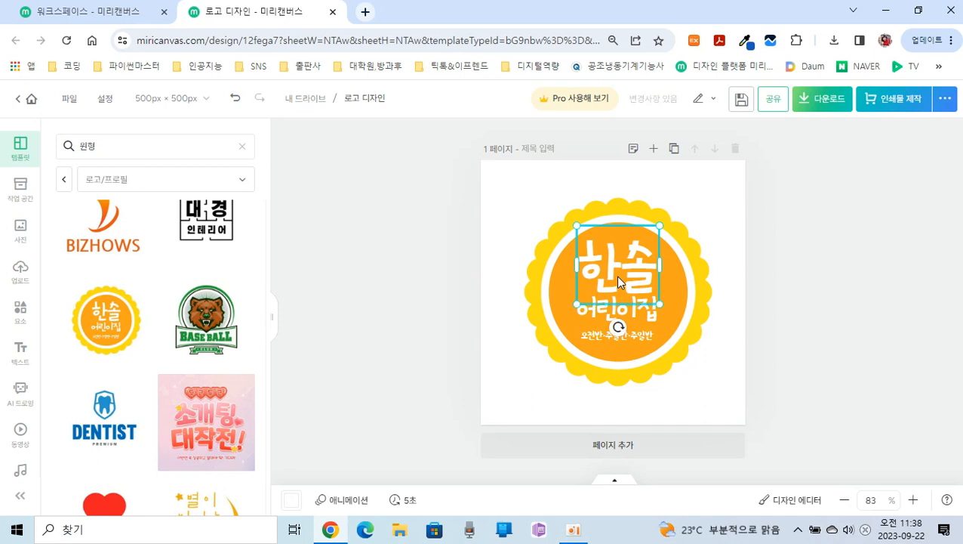
left_click(618, 275)
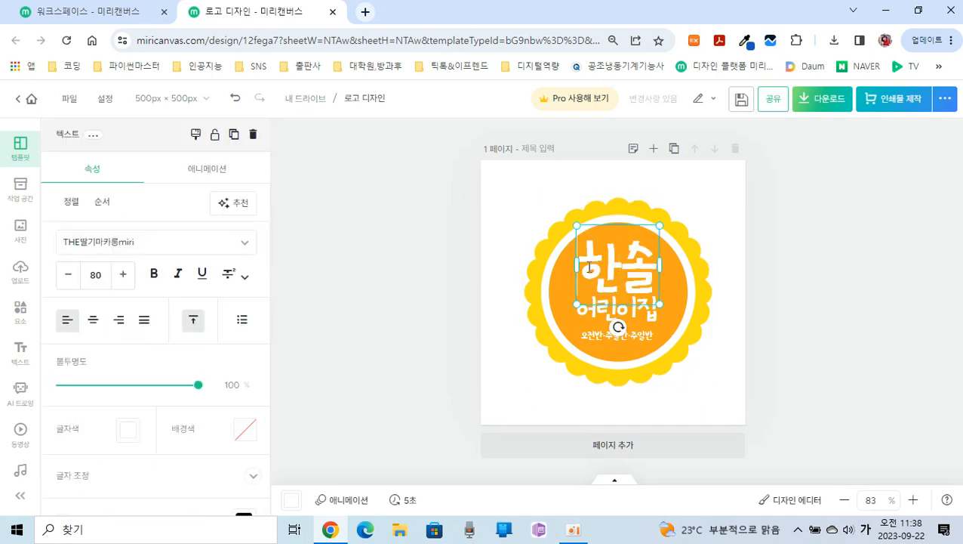
left_click(844, 279)
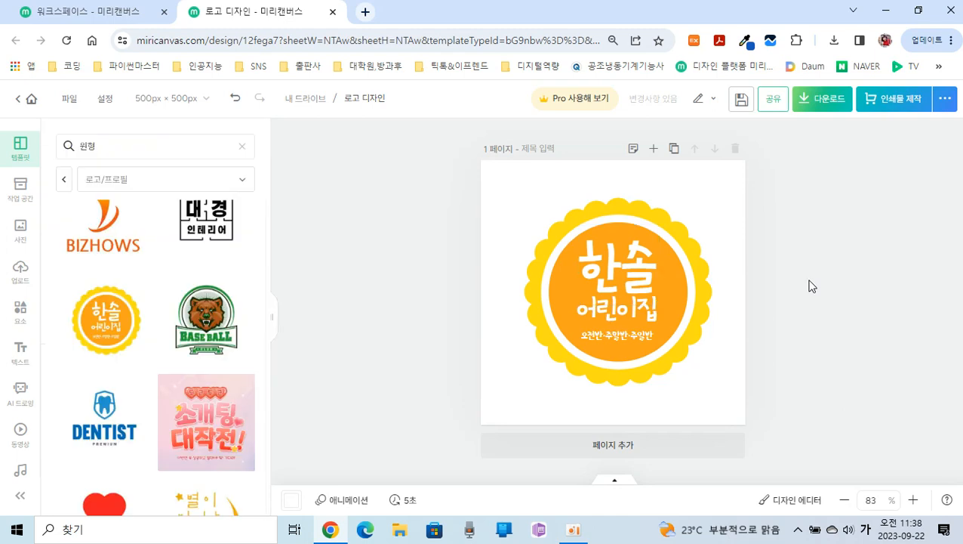
Replace the logo's main title 한솔 with 아리울
left_click(638, 286)
double_click(638, 284)
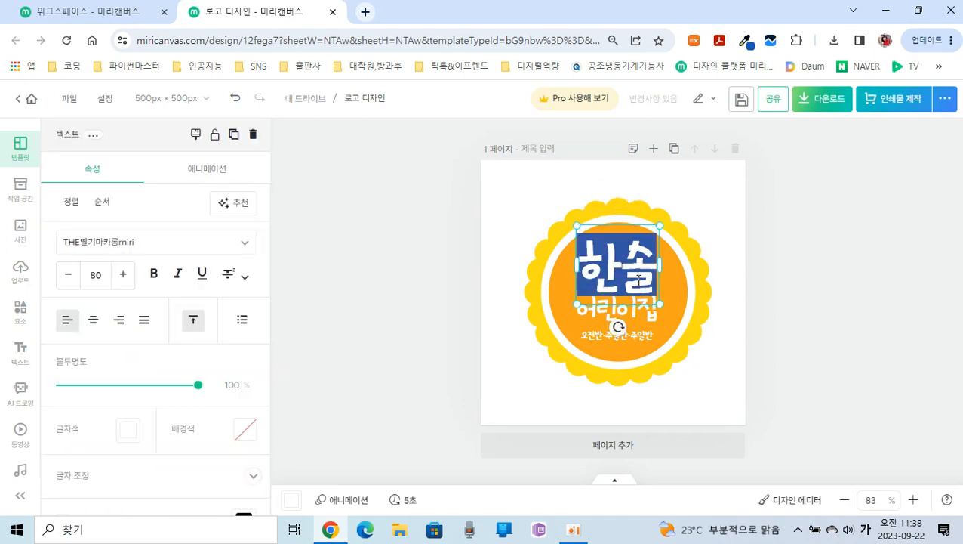
type("아")
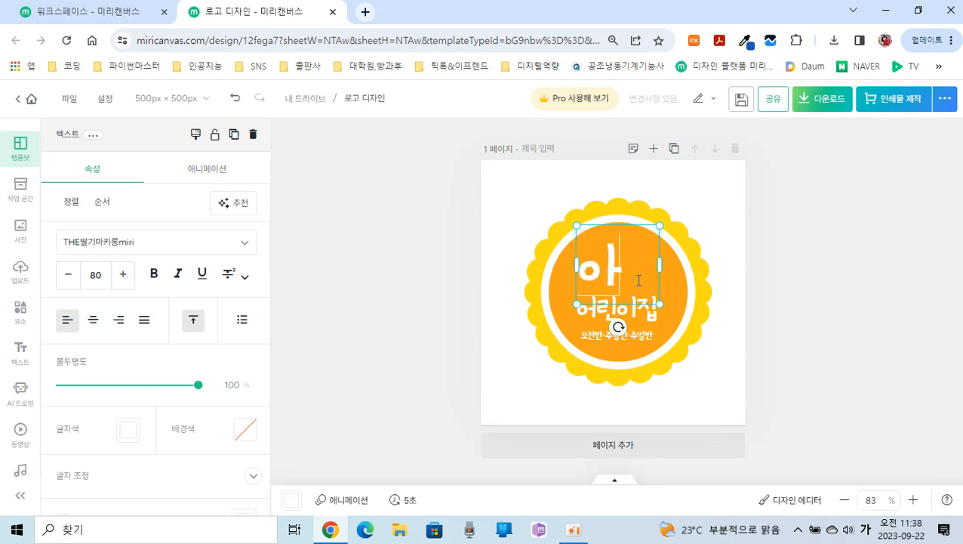
type("리울")
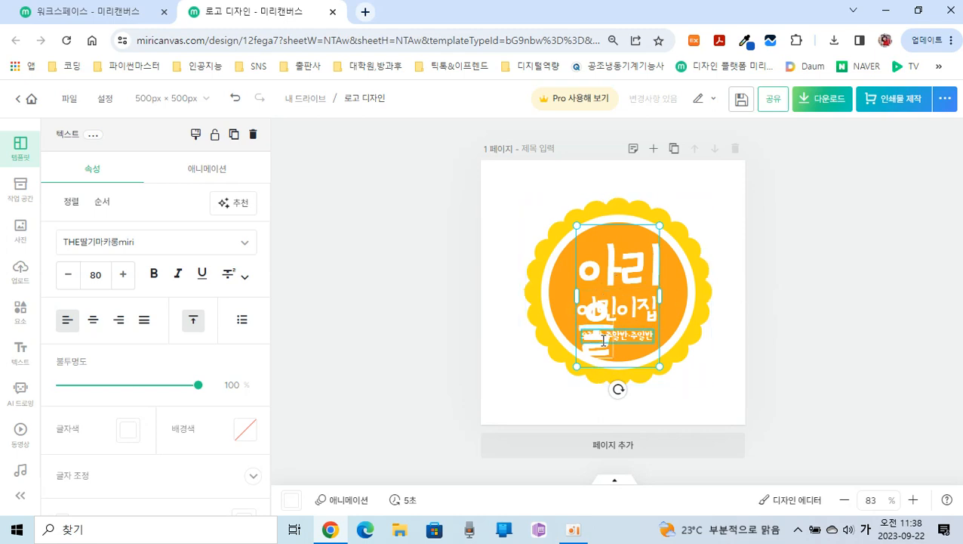
left_click(758, 317)
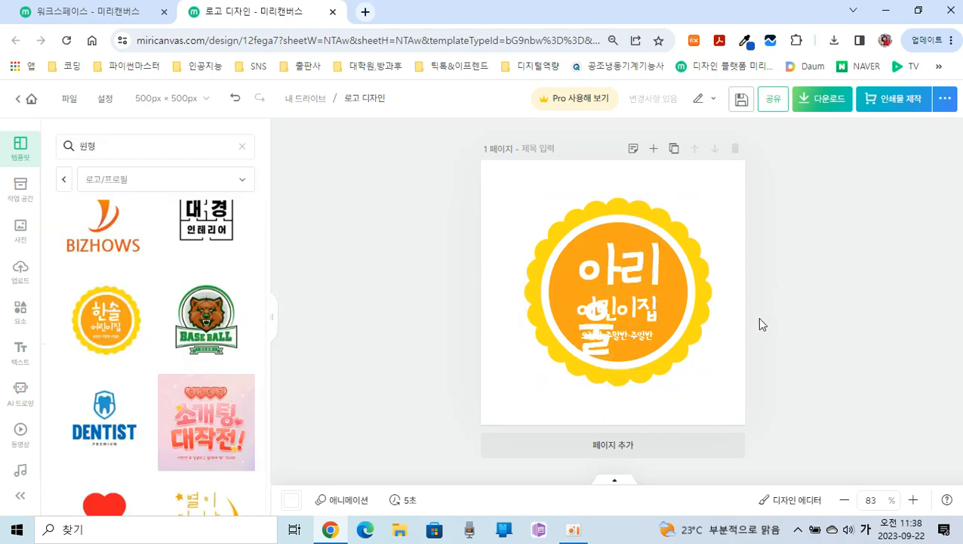
Widen the 아리울 text box to fit one line, and shrink and center the title inside the orange circle
left_click(631, 276)
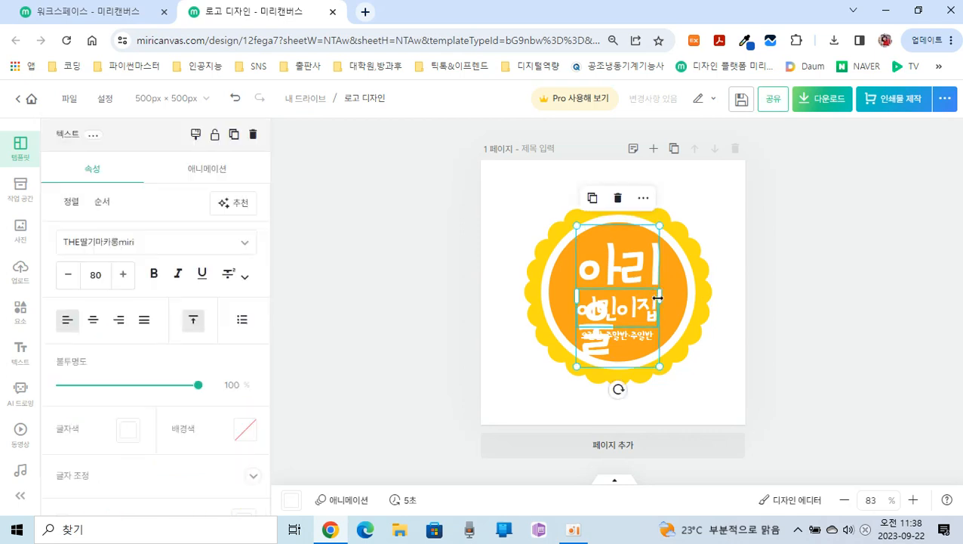
left_click_drag(657, 297, 697, 287)
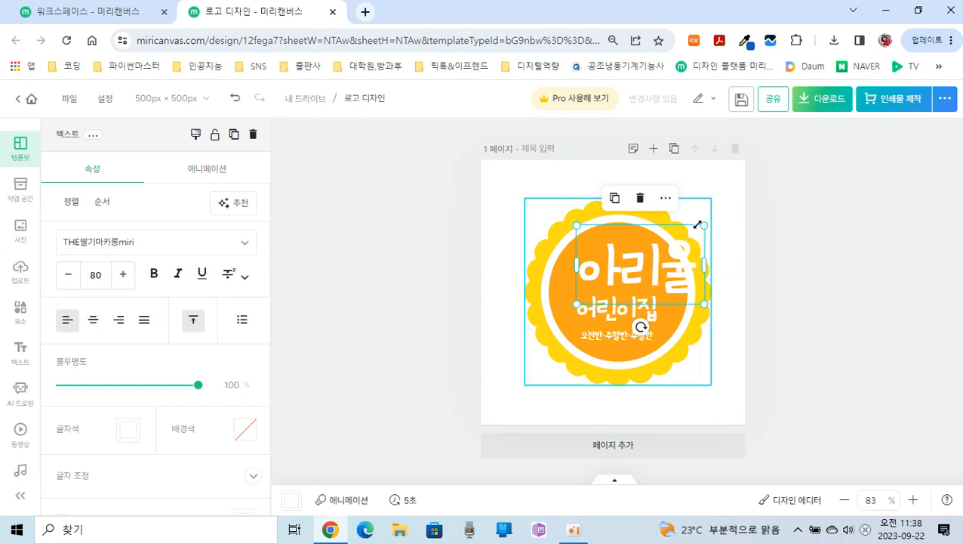
left_click_drag(704, 224, 668, 249)
left_click_drag(632, 287, 627, 279)
left_click(790, 299)
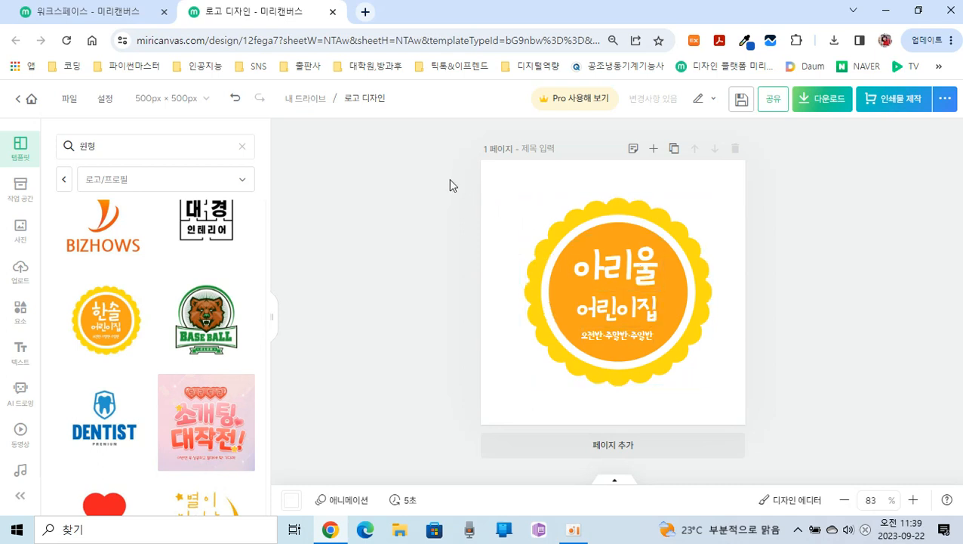
Select all logo elements together and enlarge and reposition them so the badge fills the whole page
left_click_drag(468, 195, 773, 422)
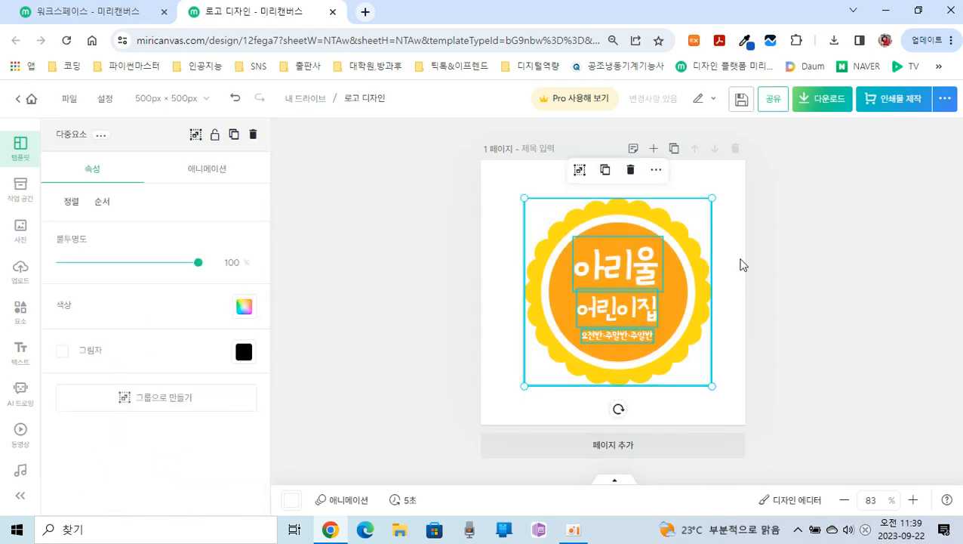
left_click_drag(715, 198, 732, 166)
left_click_drag(522, 172, 473, 178)
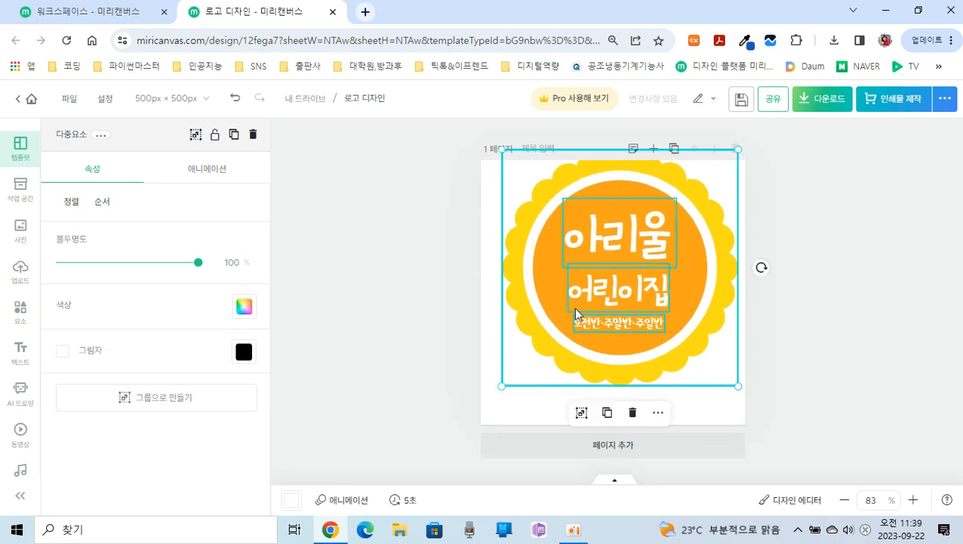
left_click_drag(524, 298, 512, 316)
left_click_drag(493, 174, 489, 163)
left_click_drag(728, 410, 741, 420)
left_click(860, 285)
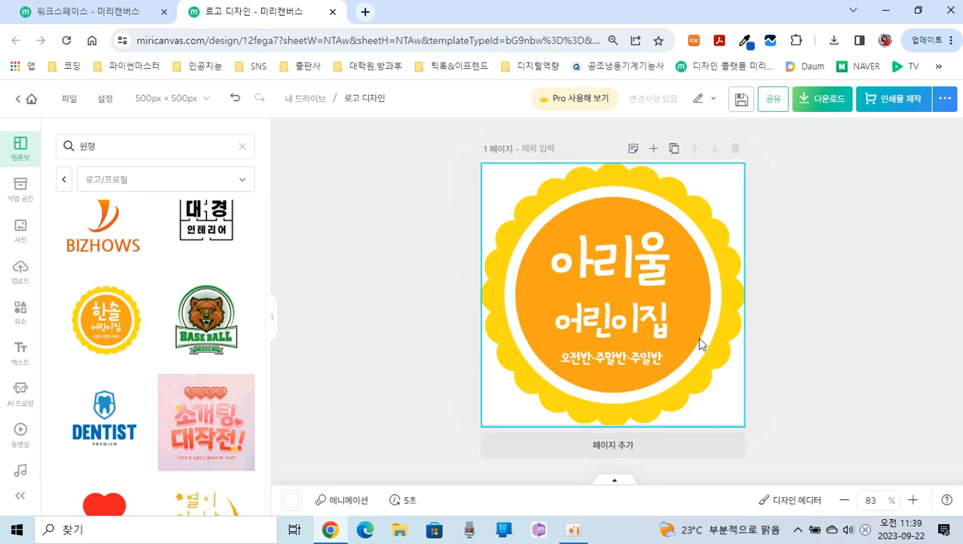
Replace the second text line 어린이집 with 농산물
left_click(599, 326)
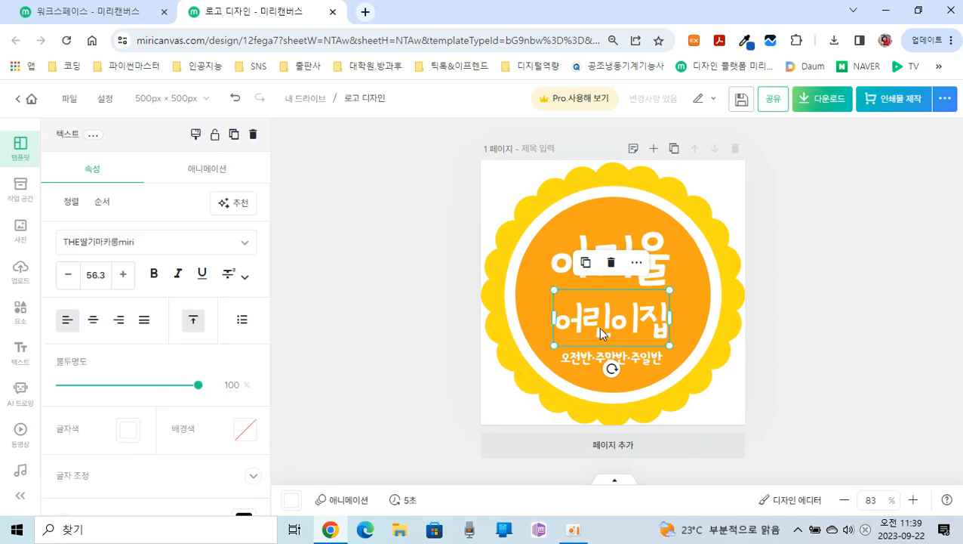
double_click(599, 327)
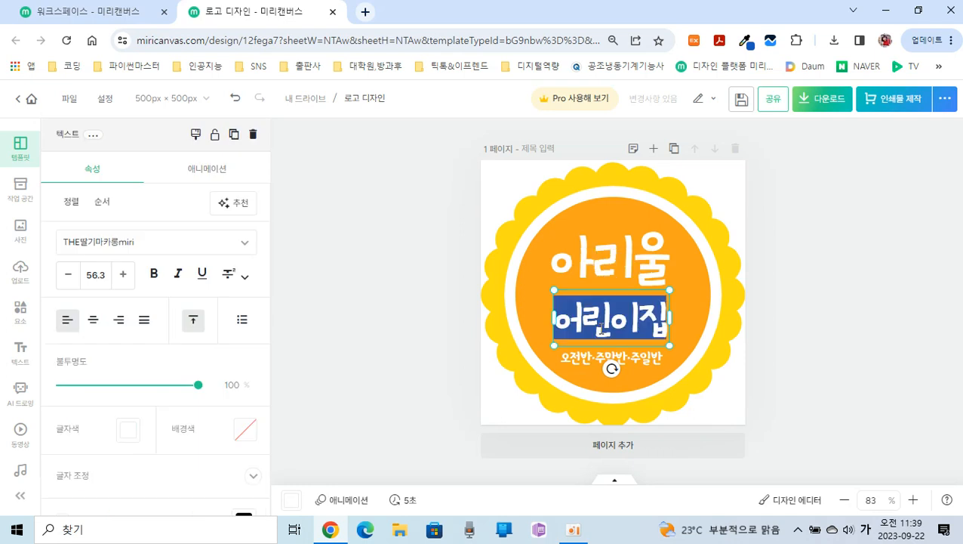
type("농산ㅁ")
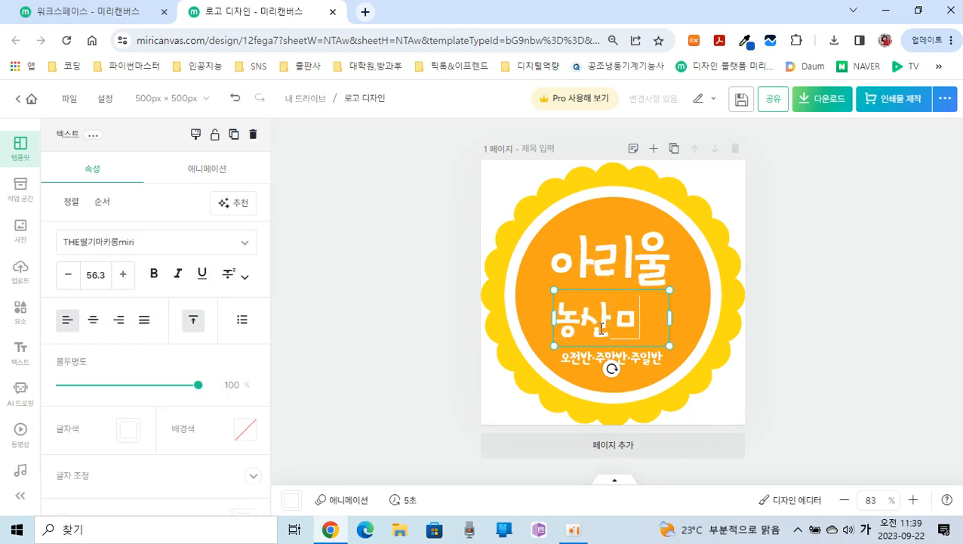
type("ㅜㄹ")
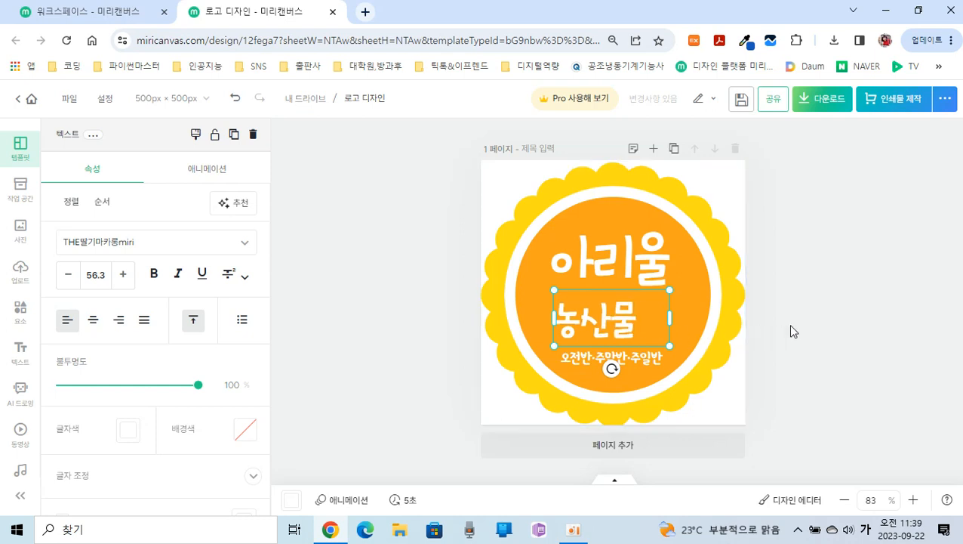
left_click(788, 324)
Narrow the 농산물 text box to its text, enlarge it slightly and center it beneath 아리울
left_click(618, 332)
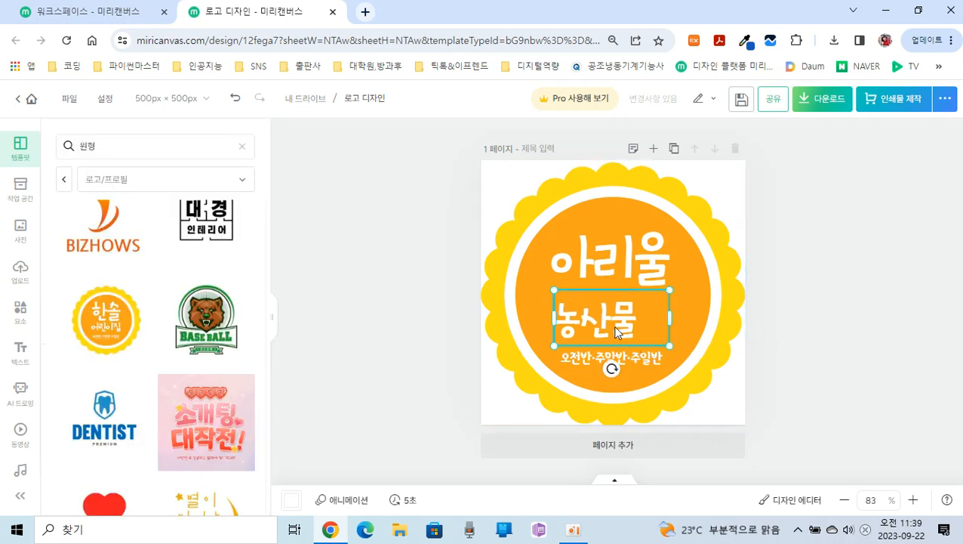
left_click_drag(669, 319, 633, 324)
left_click_drag(638, 289, 646, 291)
mouse_move(605, 323)
left_mouse_down()
mouse_move(615, 330)
mouse_move(615, 320)
left_mouse_up()
Delete the small 오전반·주말반·주일반 text line beneath 농산물
left_click(624, 356)
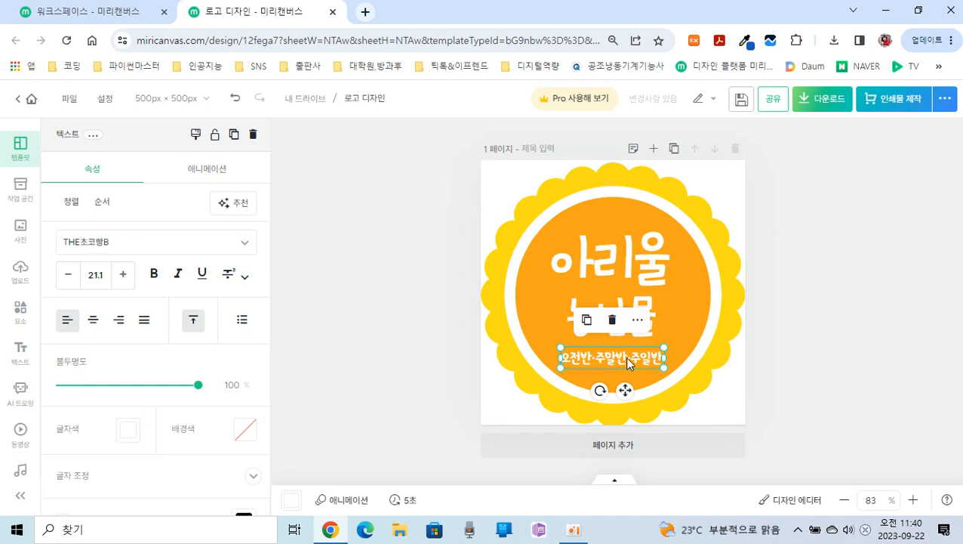
left_click(612, 320)
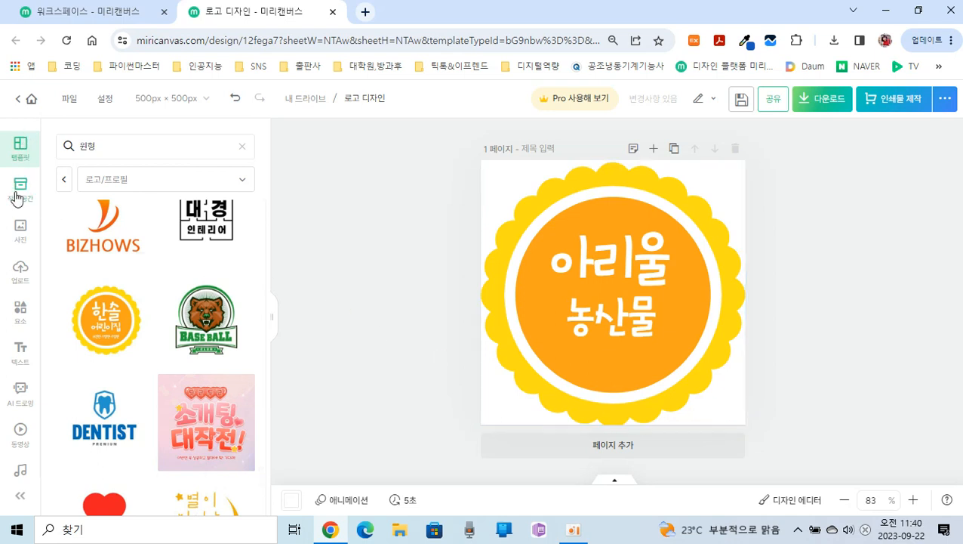
Search the elements for 식물 and insert the upright green watercolor leaf branch onto the badge
left_click(17, 320)
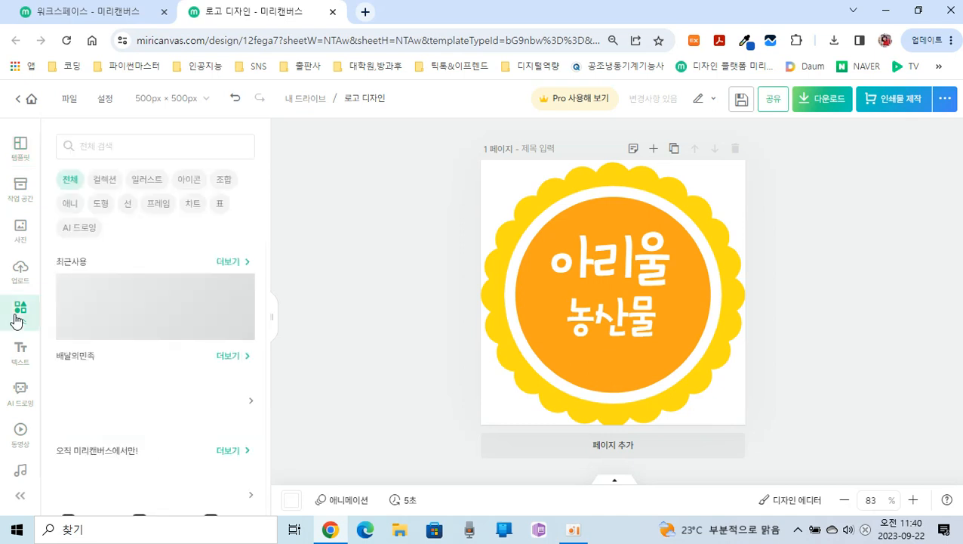
left_click(135, 148)
type("식물")
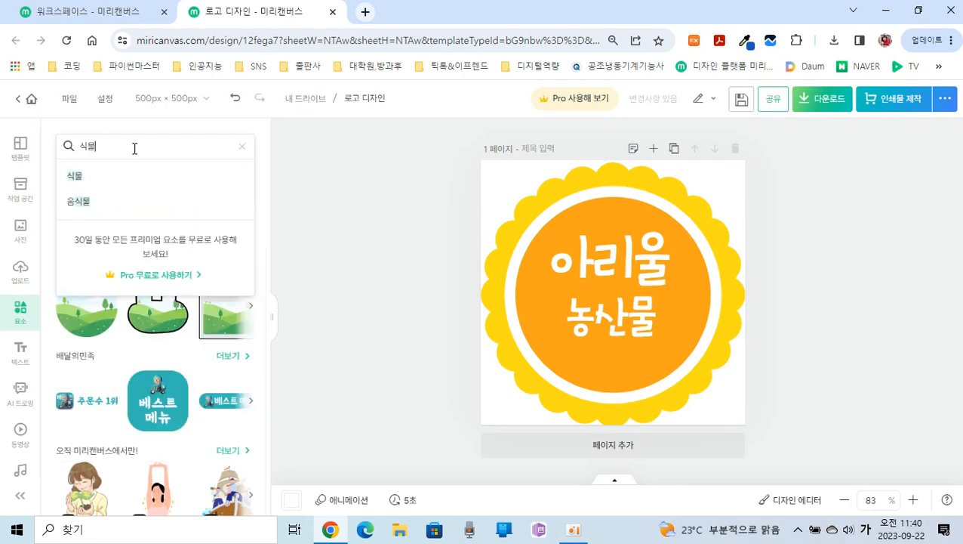
key("Return")
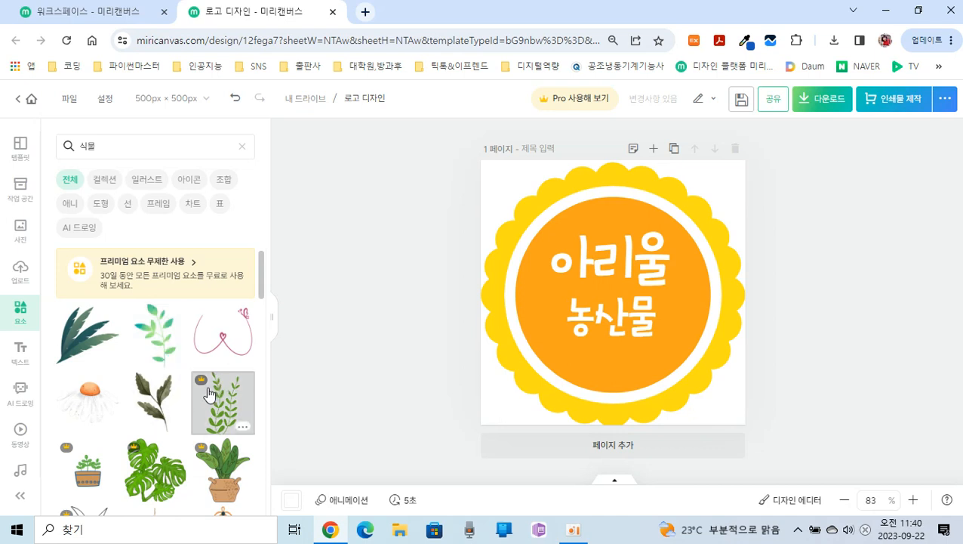
left_click(154, 341)
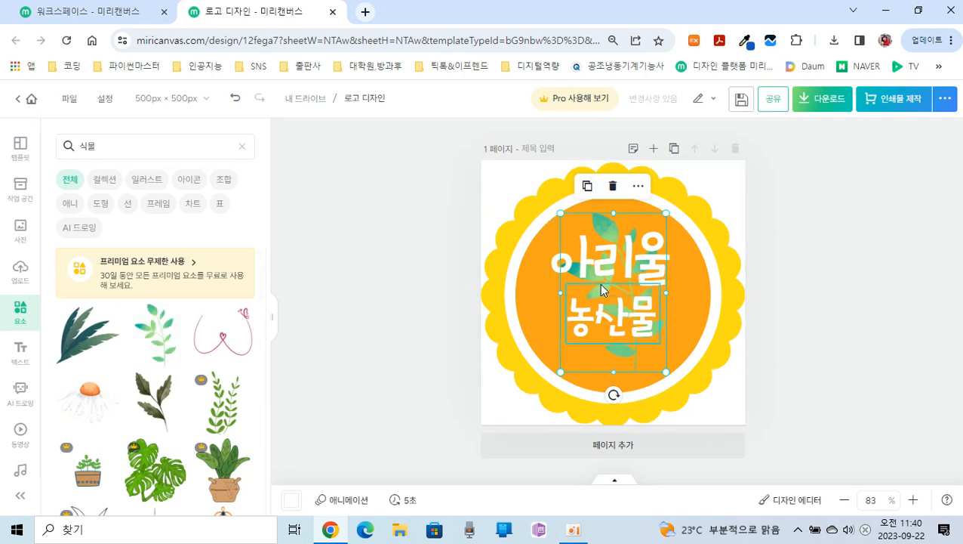
Shrink the leaf branch to about half size, tilt it clockwise and place it at the badge's lower right beside 농산물
left_click_drag(665, 213, 611, 297)
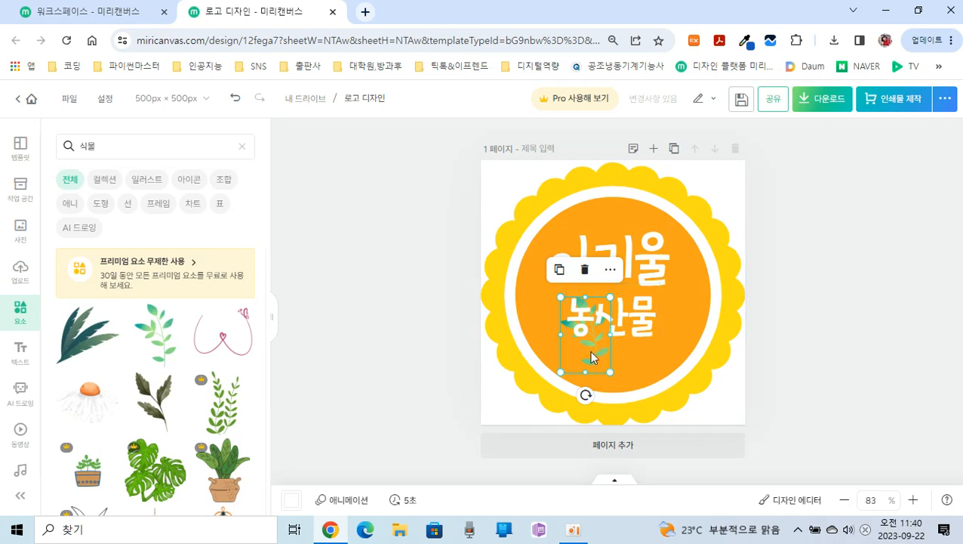
left_click_drag(591, 357, 680, 356)
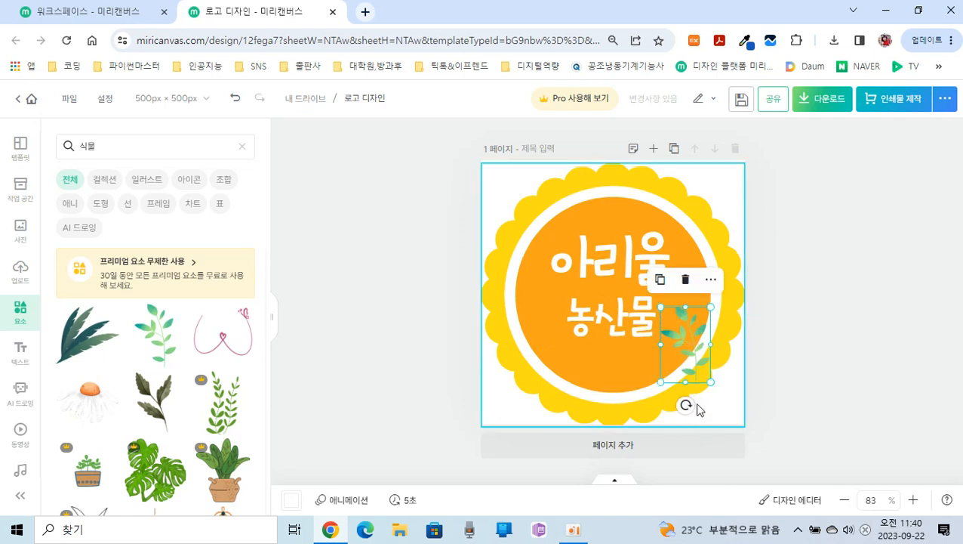
left_click_drag(687, 405, 631, 390)
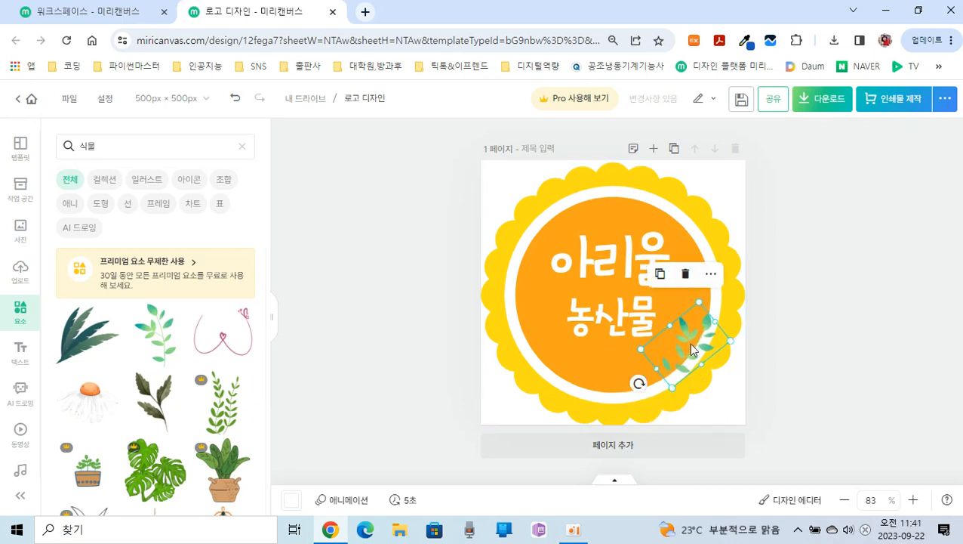
left_click_drag(687, 339, 828, 307)
key("ctrl+z")
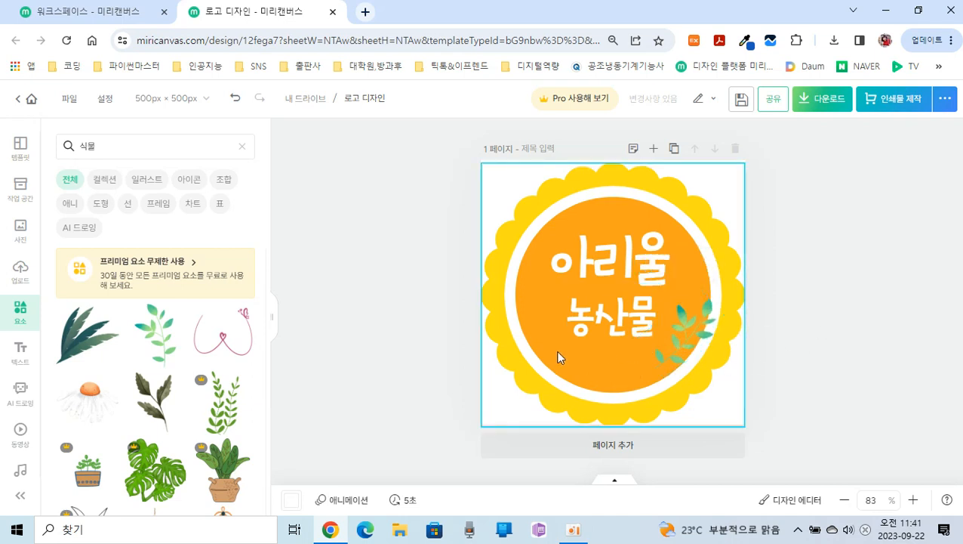
Duplicate the leaf branch, flip the copy horizontally and place it at the badge's lower left beside 농산물
left_click(679, 349)
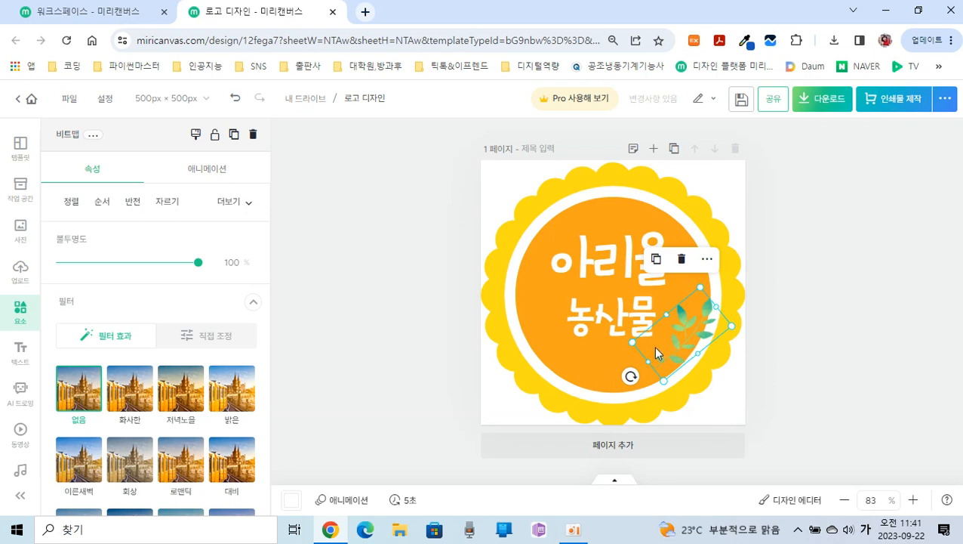
left_click_drag(657, 353, 574, 346)
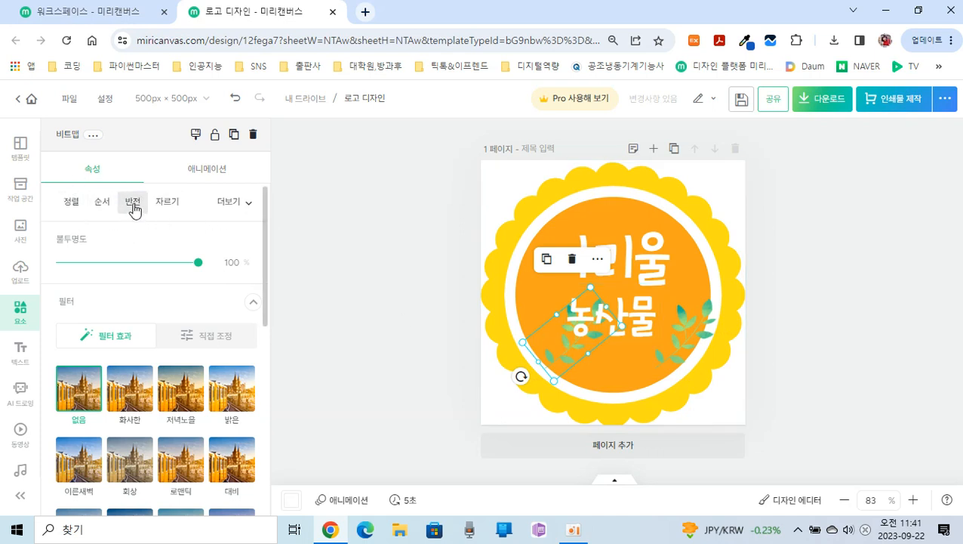
left_click(132, 206)
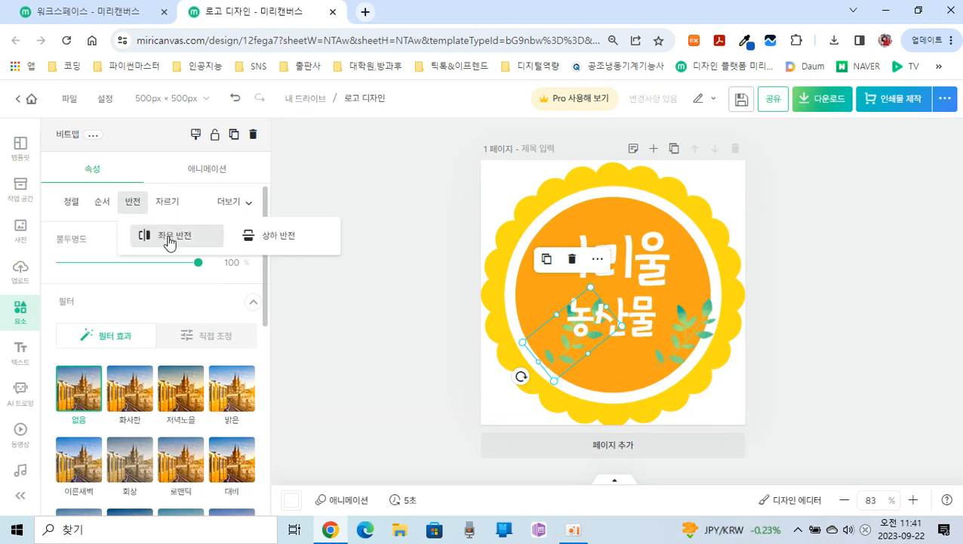
left_click(169, 239)
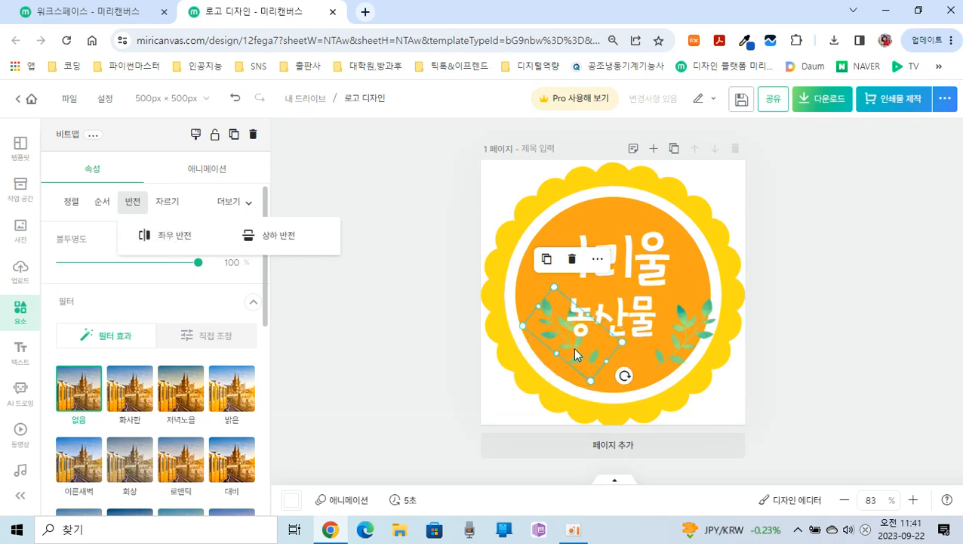
left_click(808, 365)
left_click_drag(564, 351, 554, 350)
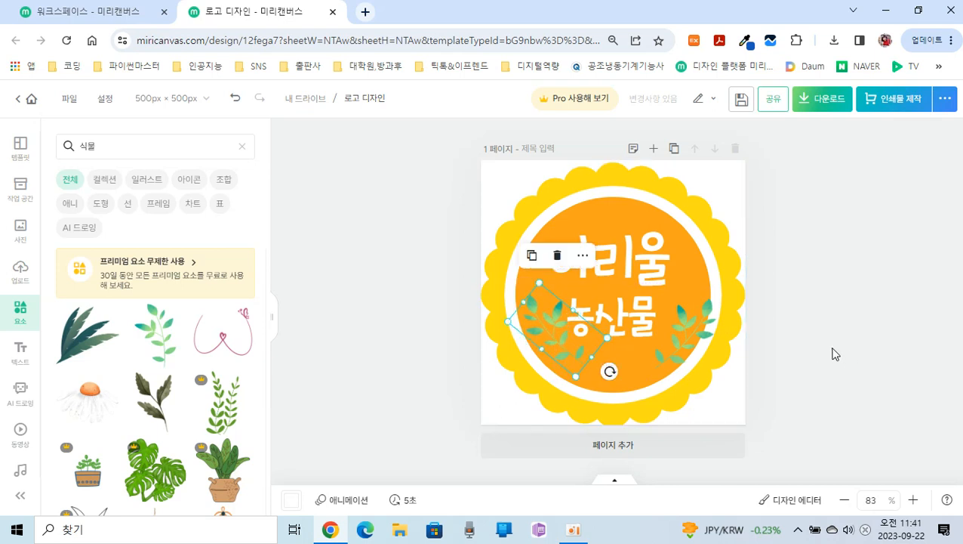
left_click(829, 342)
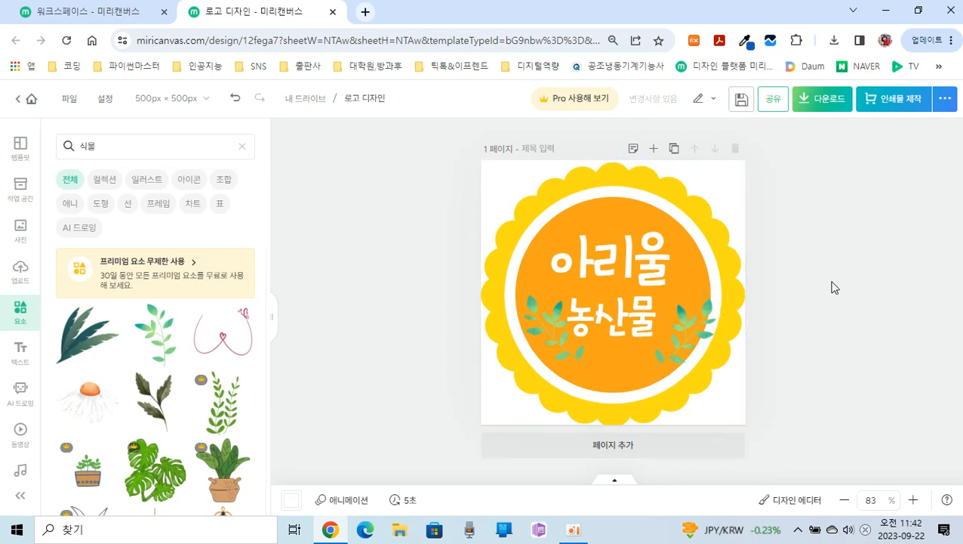
Add a blank second page and look through the template categories, keeping 로고/프로필 selected
left_click(619, 446)
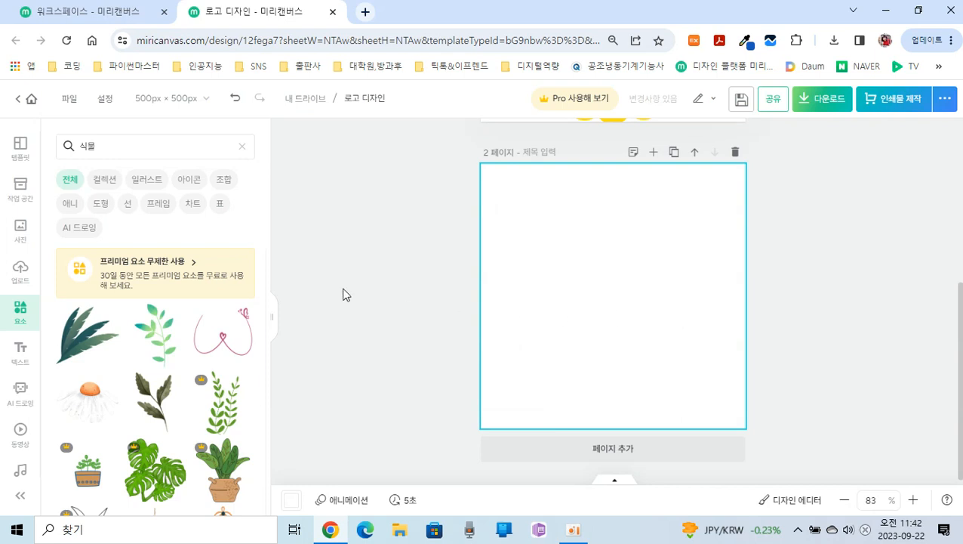
left_click(20, 153)
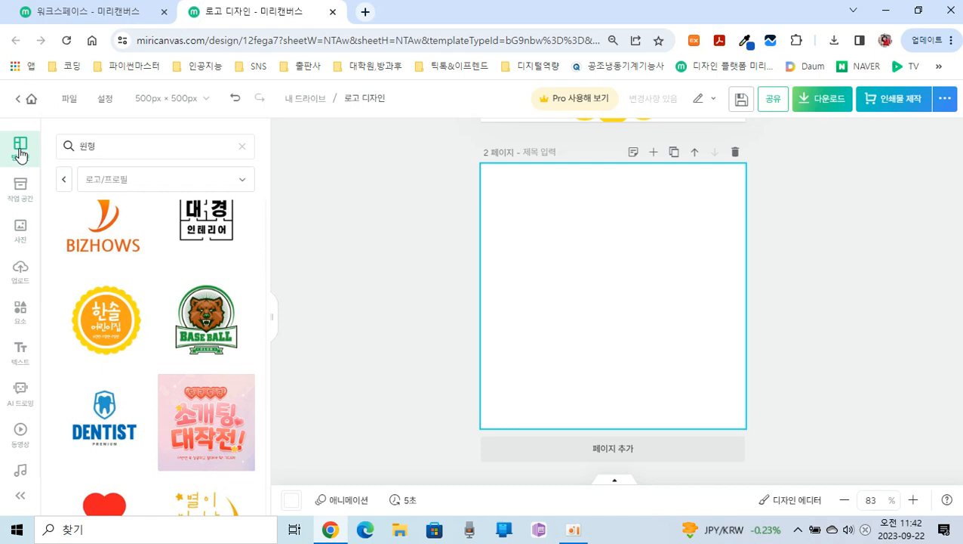
left_click(146, 186)
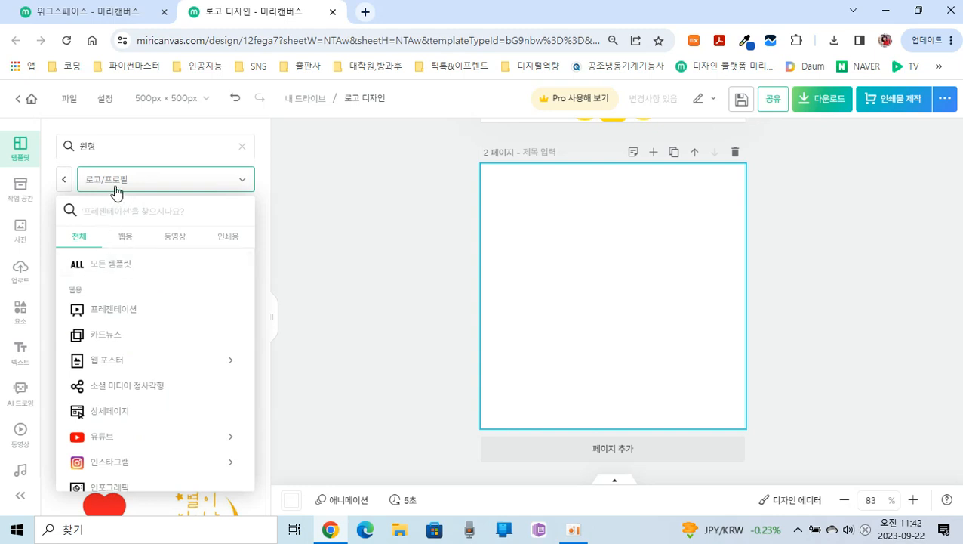
scroll(130, 317, "down", 5)
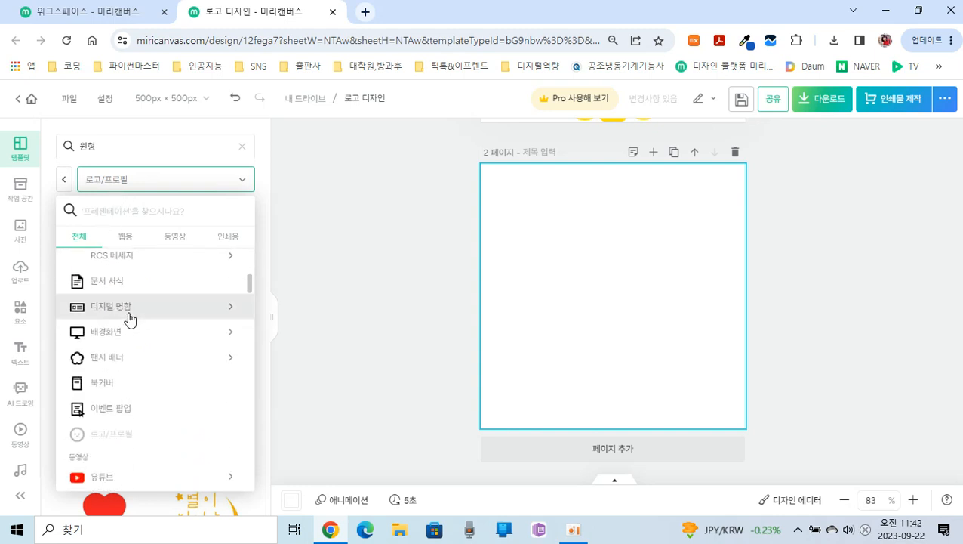
scroll(130, 321, "up", 1)
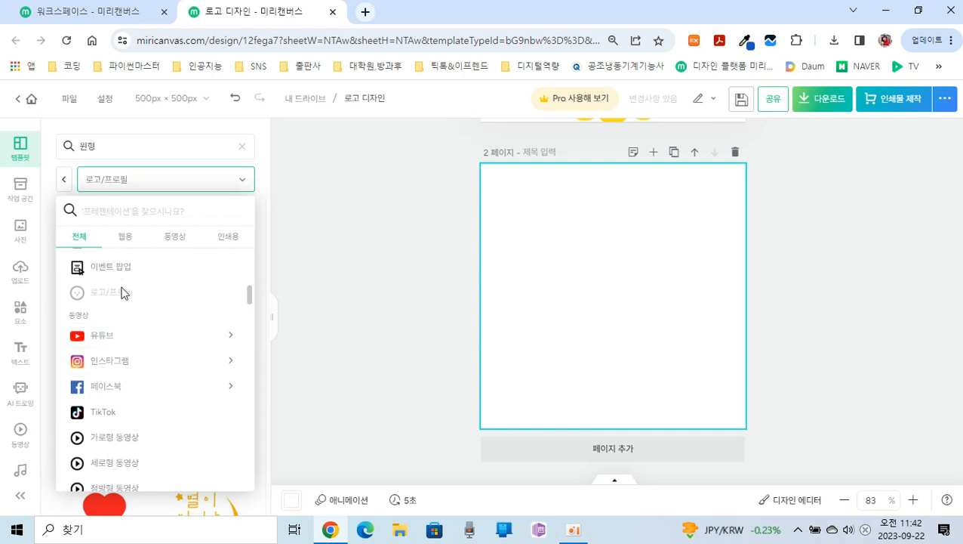
left_click(305, 256)
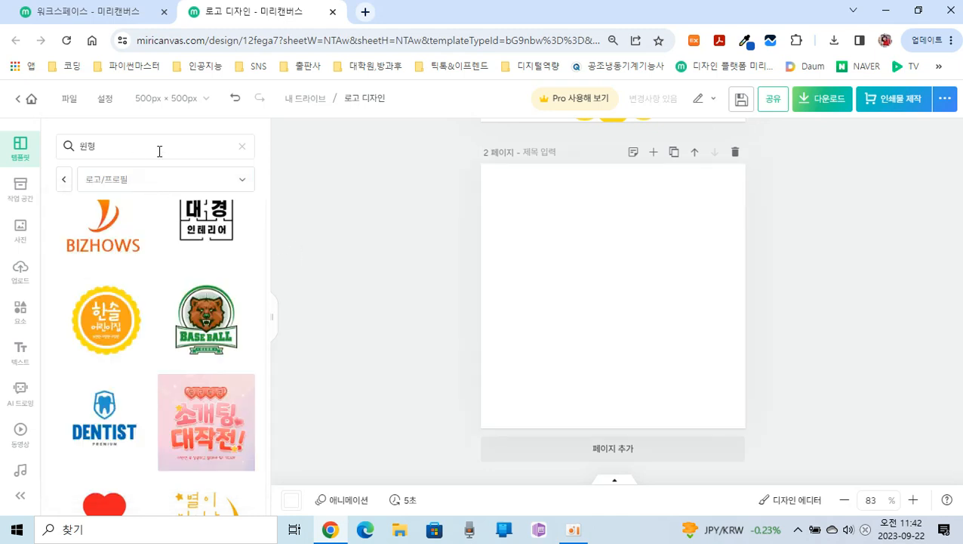
Search the logo templates for "farm" and apply the round SHINE CO. sprout template to page 2
left_click(241, 148)
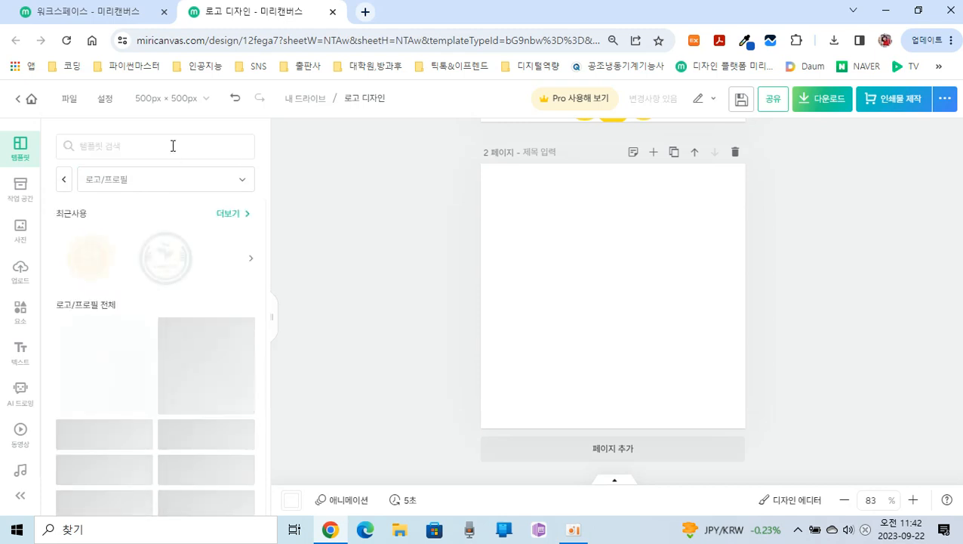
left_click(173, 145)
type("f")
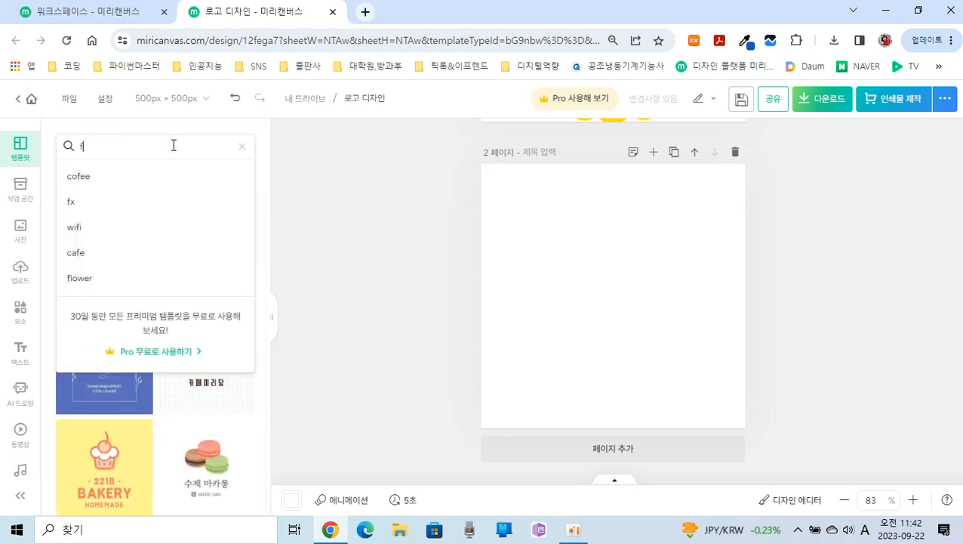
type("arm")
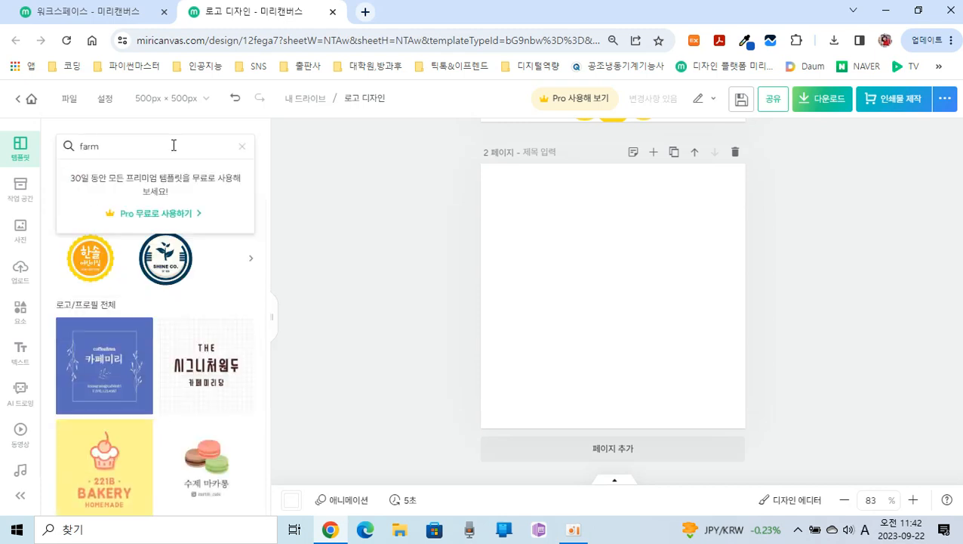
key("Return")
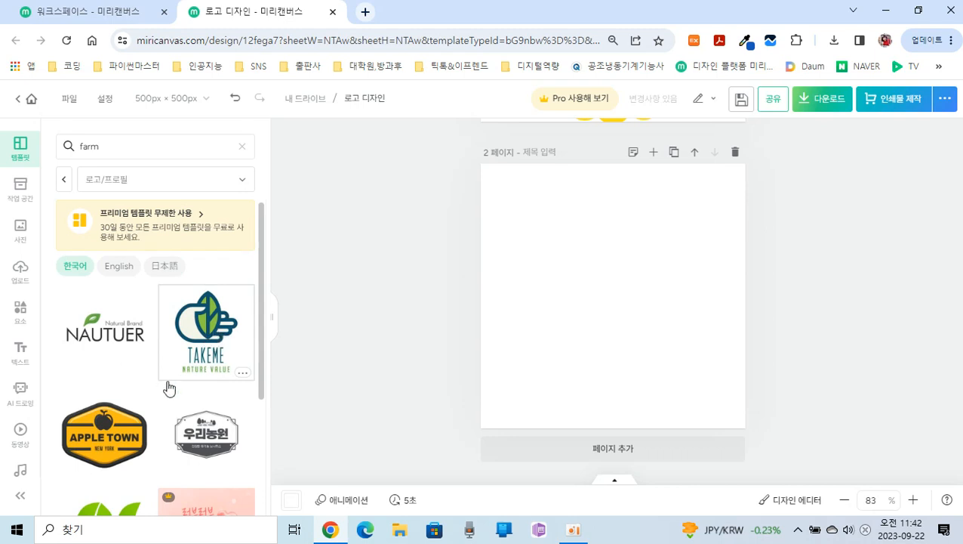
scroll(167, 392, "down", 1)
scroll(167, 397, "down", 5)
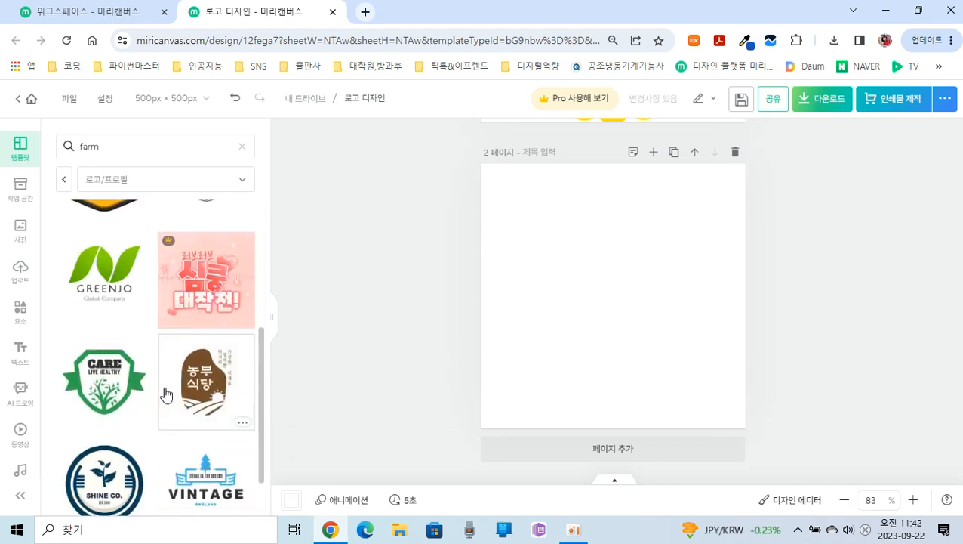
scroll(166, 394, "down", 1)
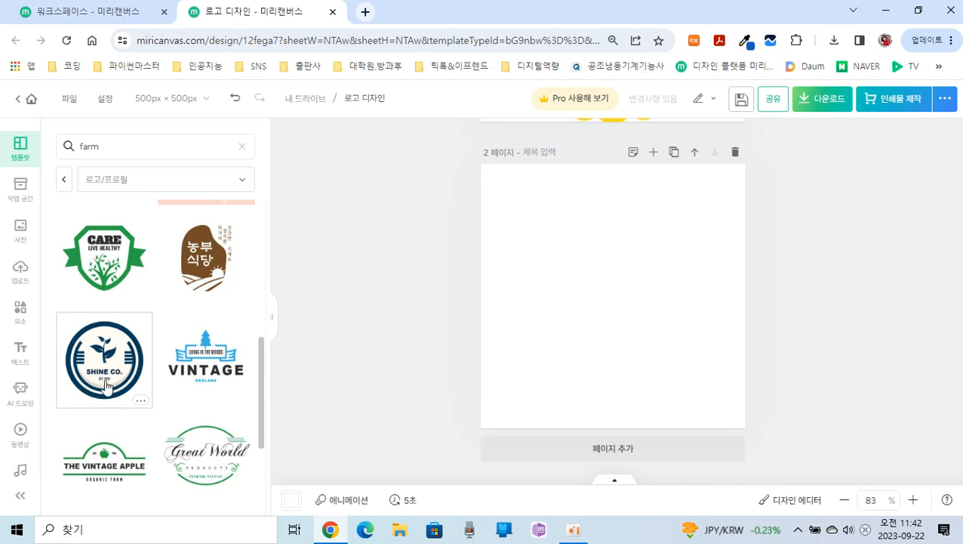
left_click(106, 386)
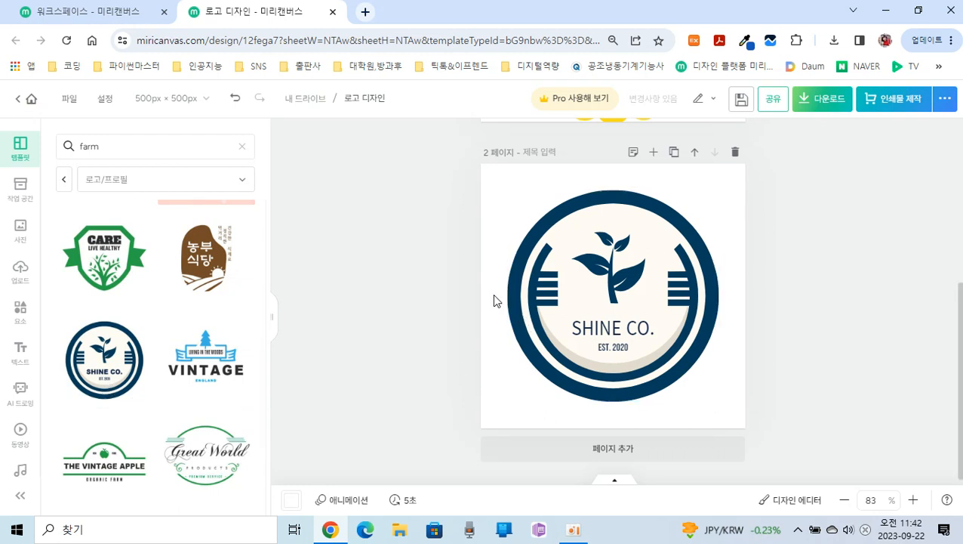
Select all elements of the SHINE CO. logo together and enlarge them so the circle fills page 2
left_click_drag(473, 199, 789, 442)
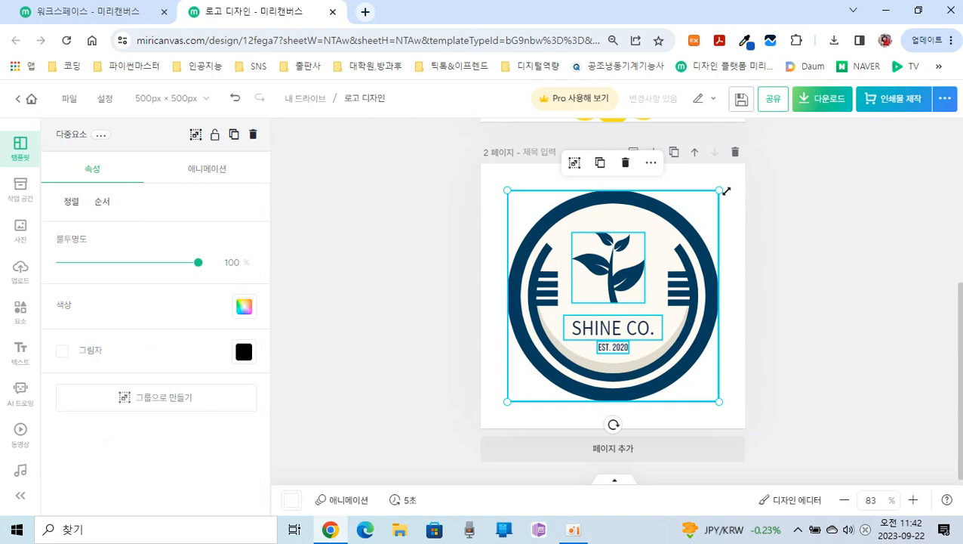
left_click_drag(718, 190, 740, 164)
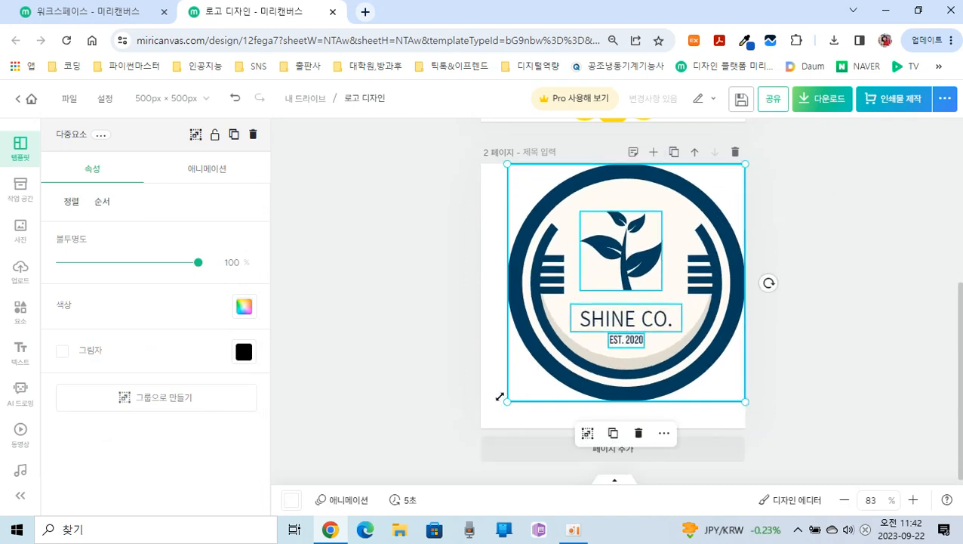
left_click_drag(506, 402, 487, 428)
left_click(856, 303)
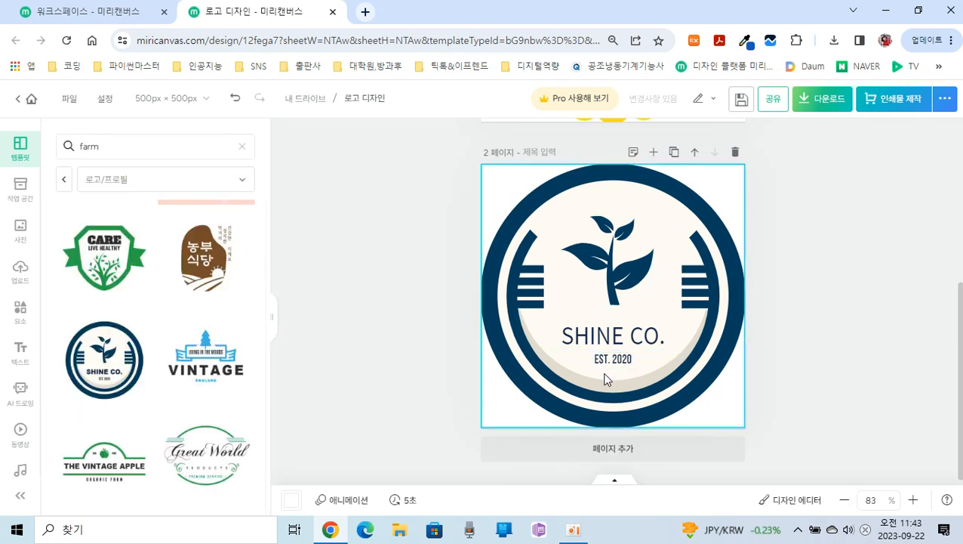
Change the round badge's navy to dark green #568A35 and apply it to all elements of the same color
left_click(521, 224)
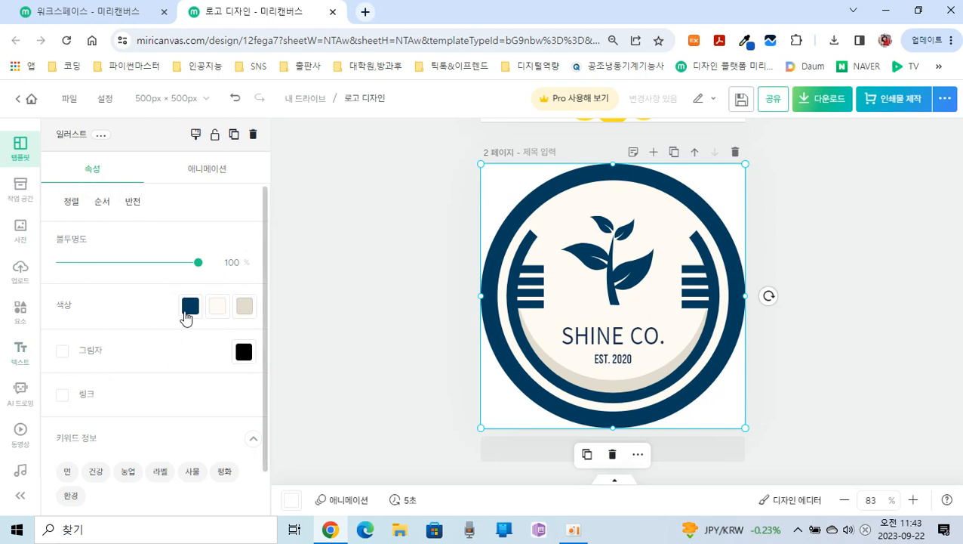
left_click(189, 305)
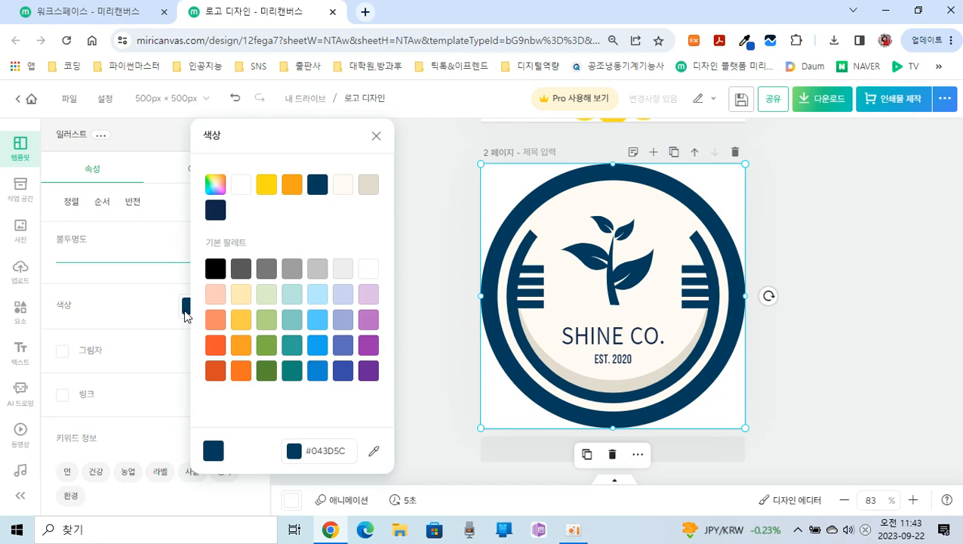
left_click(267, 371)
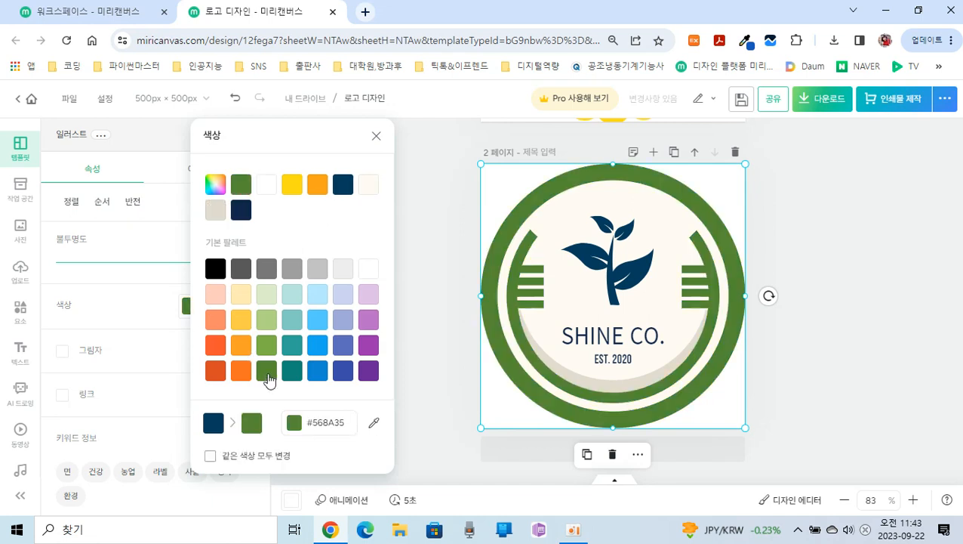
left_click(210, 456)
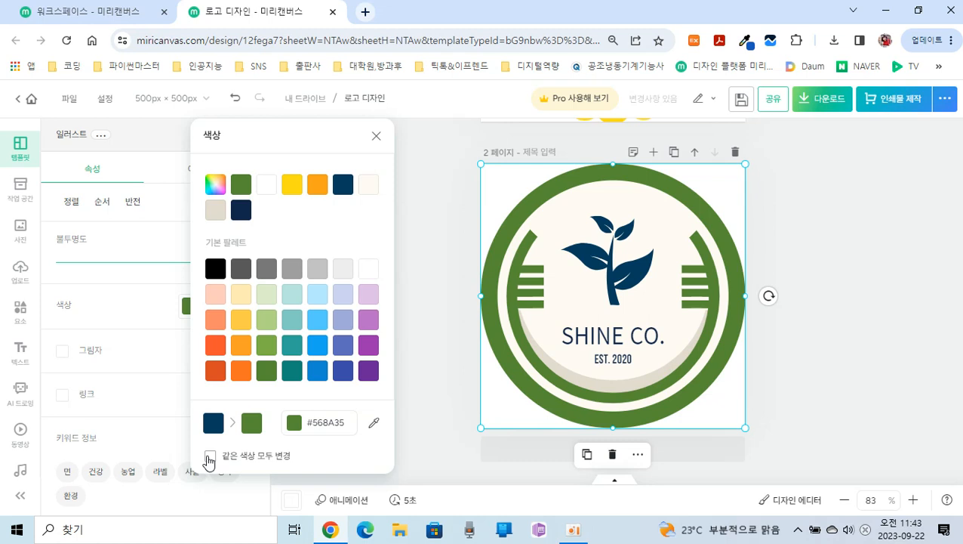
left_click(838, 363)
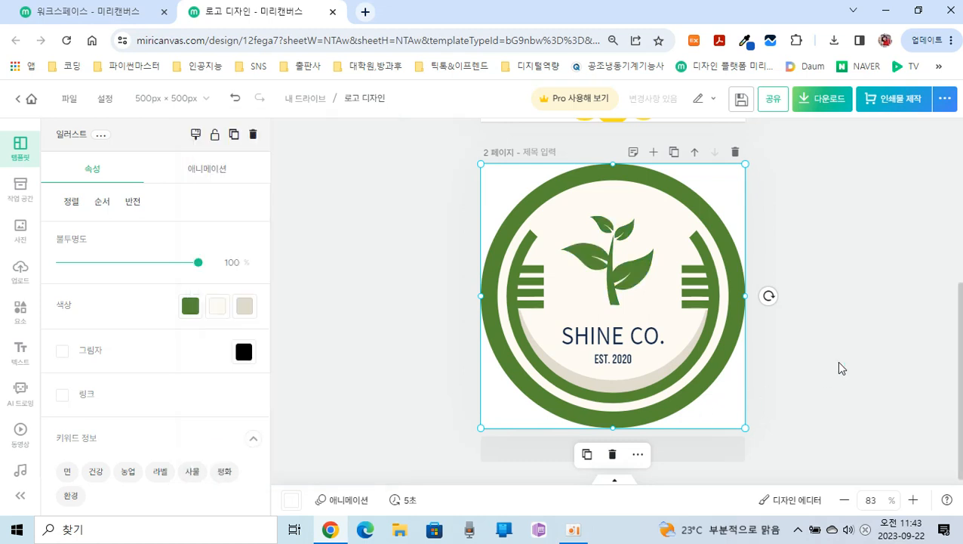
Replace the SHINE CO. text on the page 2 badge with 갤러리팜
left_click(604, 349)
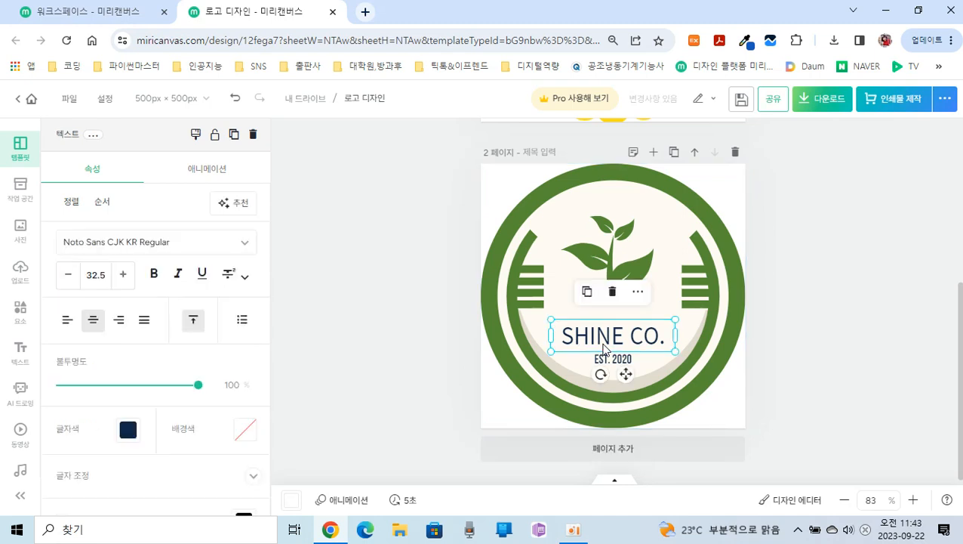
double_click(604, 343)
key("BackSpace")
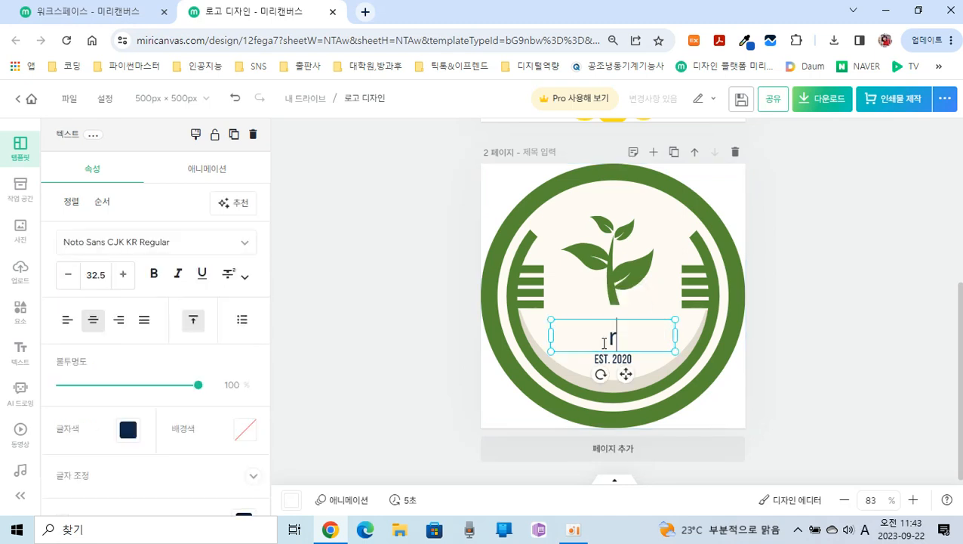
type("ro")
key("BackSpace")
key("BackSpace")
type("갤러개")
key("BackSpace")
key("BackSpace")
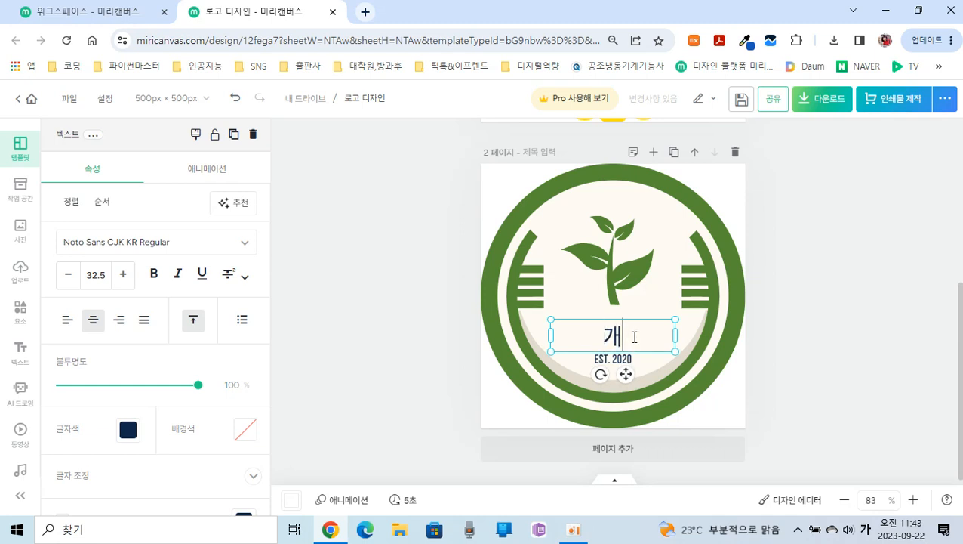
key("BackSpace")
type("랠")
key("BackSpace")
key("BackSpace")
type("갤러리팜")
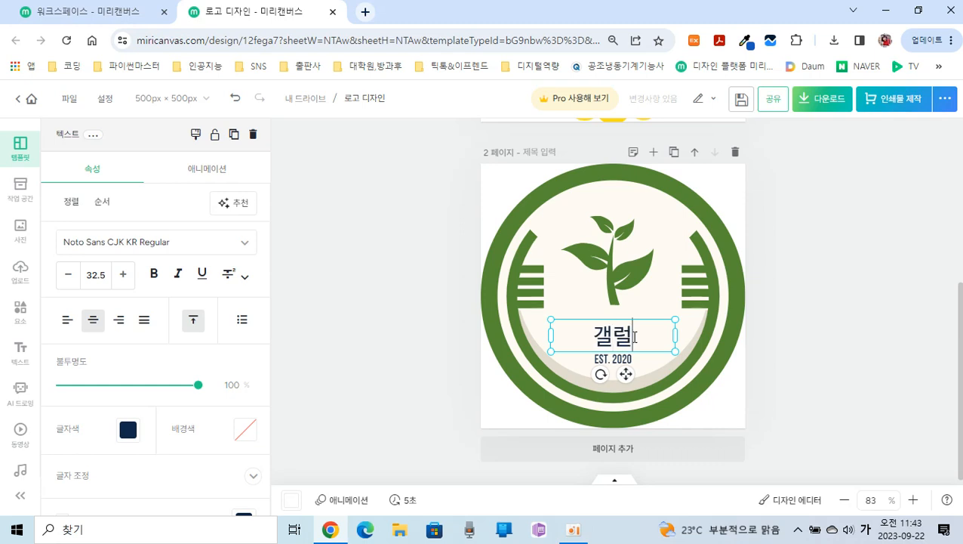
left_click(817, 335)
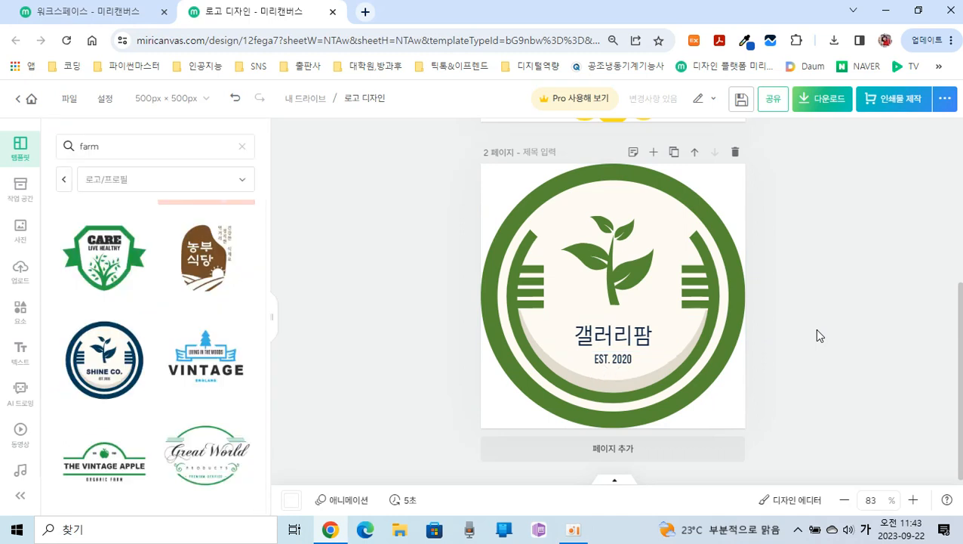
Try the fonts 헬스셋고딕 Bold and 헬스셋 북조리 on the 갤러리팜 text and look through more fonts
left_click(614, 349)
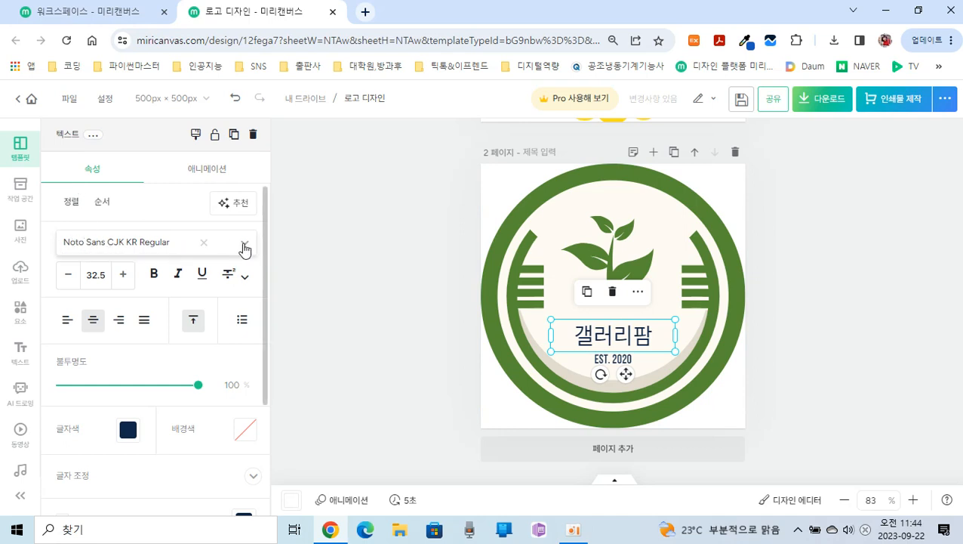
left_click(243, 250)
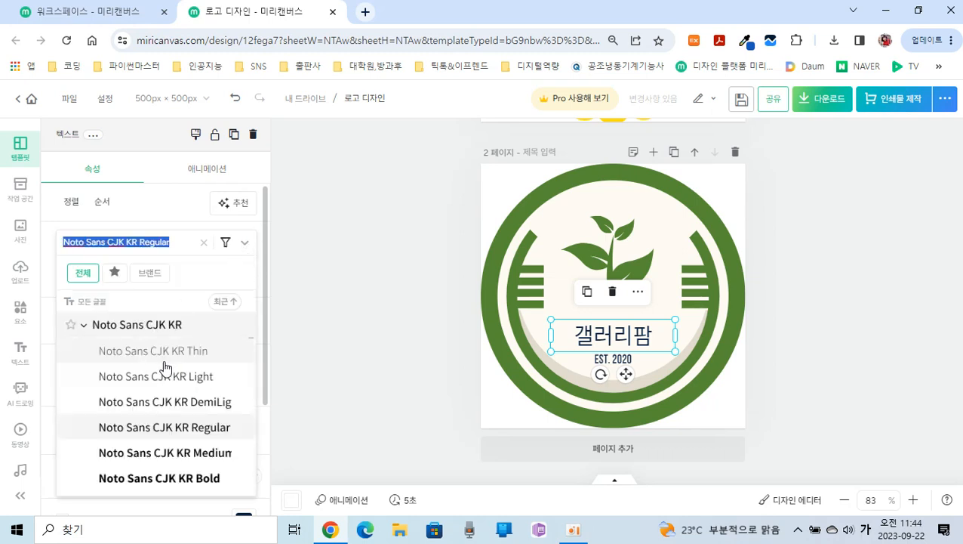
scroll(166, 368, "down", 3)
scroll(161, 366, "down", 6)
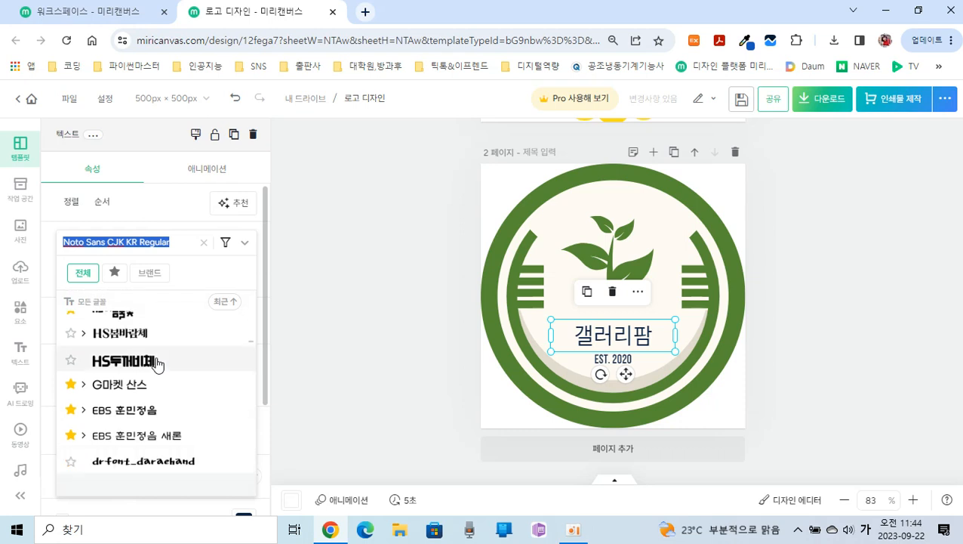
scroll(156, 363, "down", 4)
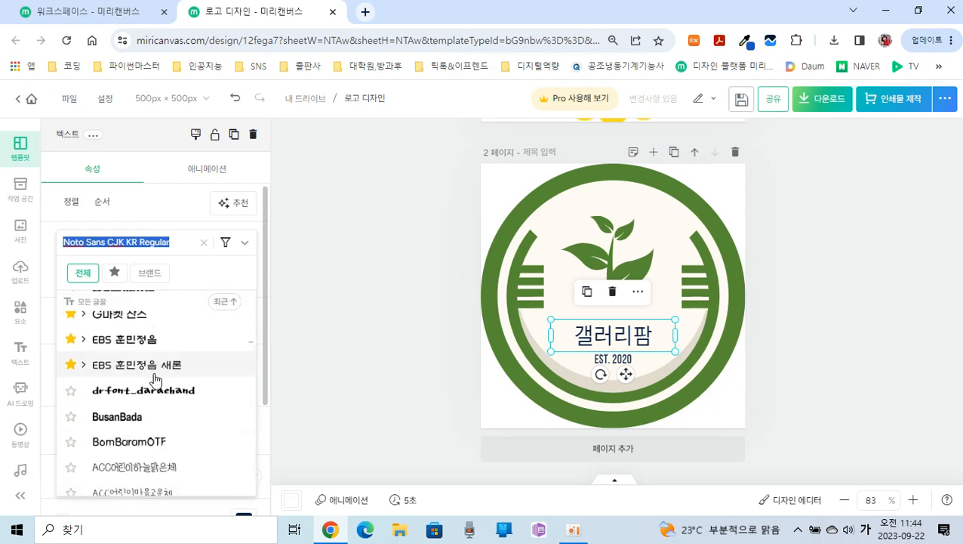
scroll(154, 375, "down", 2)
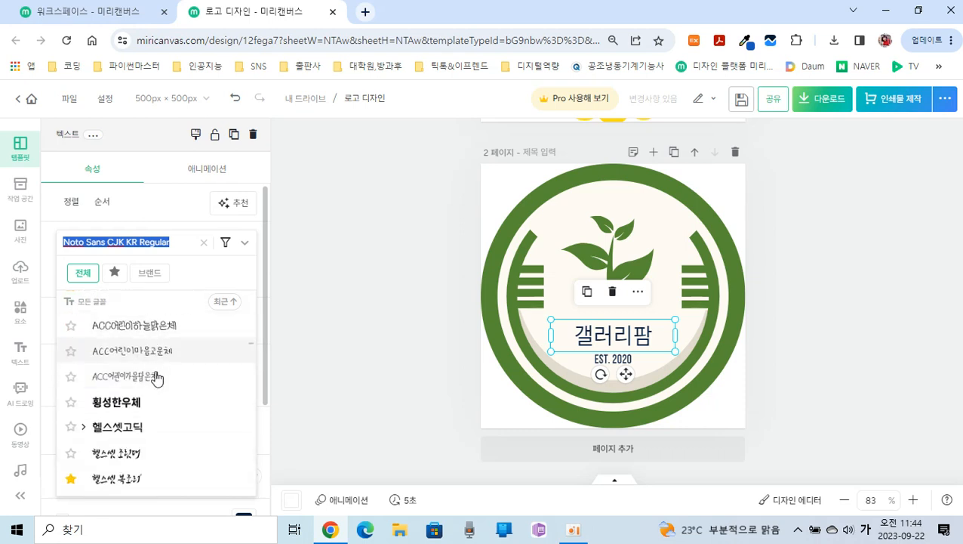
left_click(111, 433)
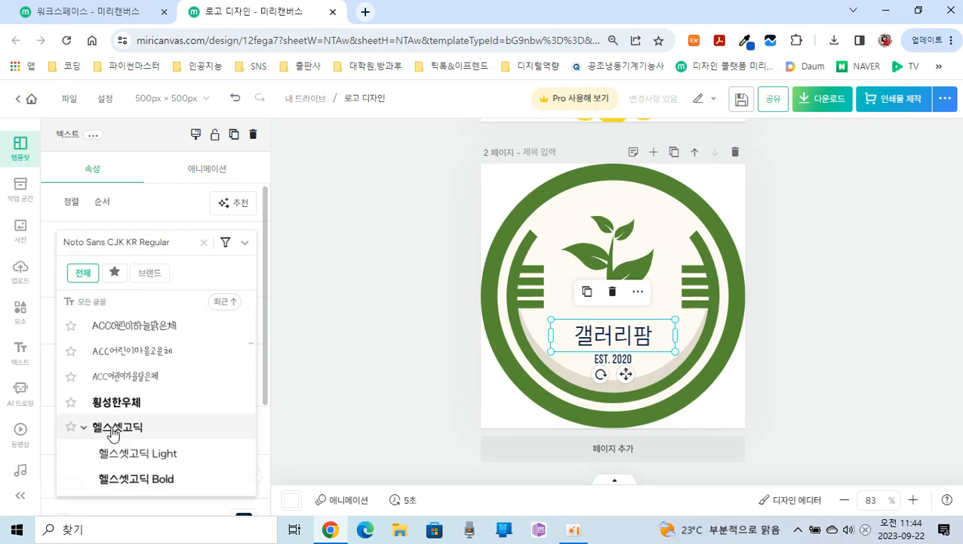
scroll(121, 430, "down", 1)
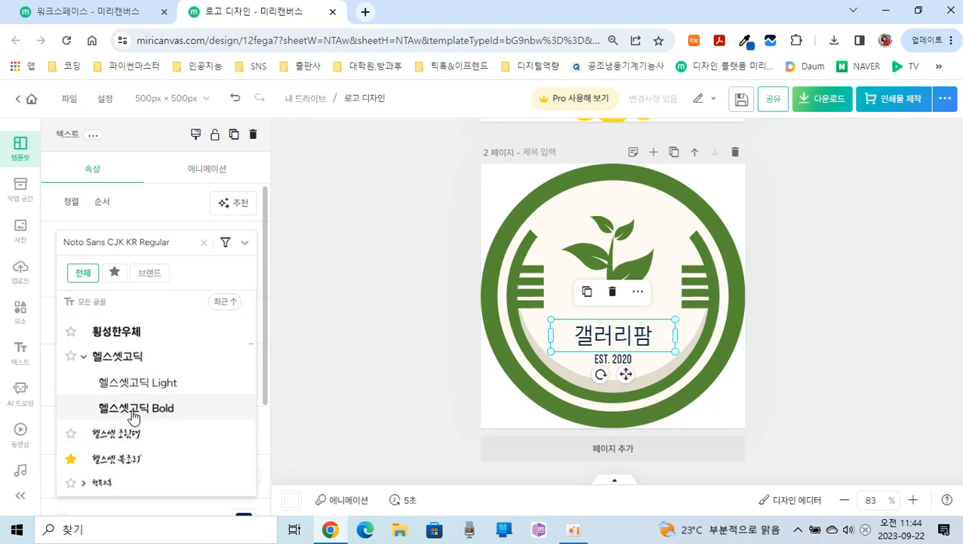
left_click(134, 409)
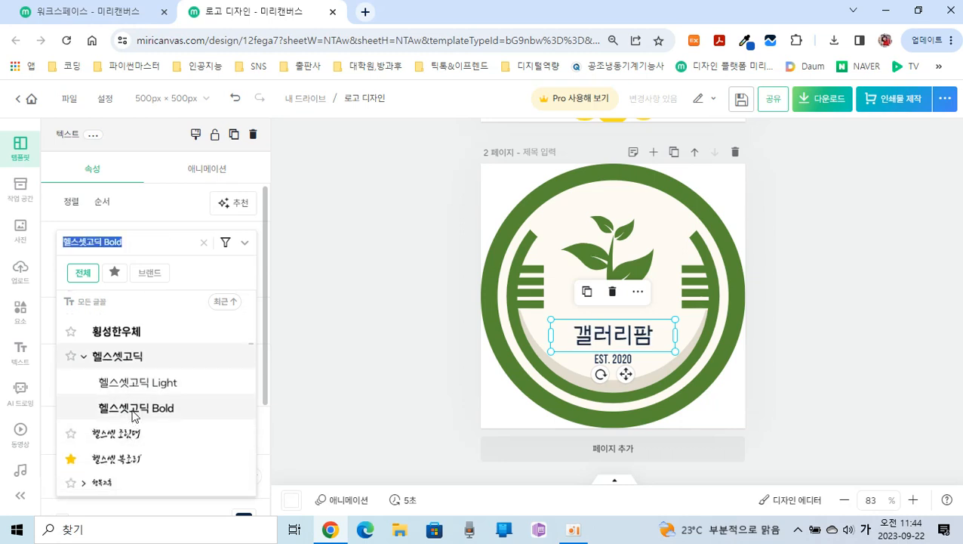
left_click(117, 462)
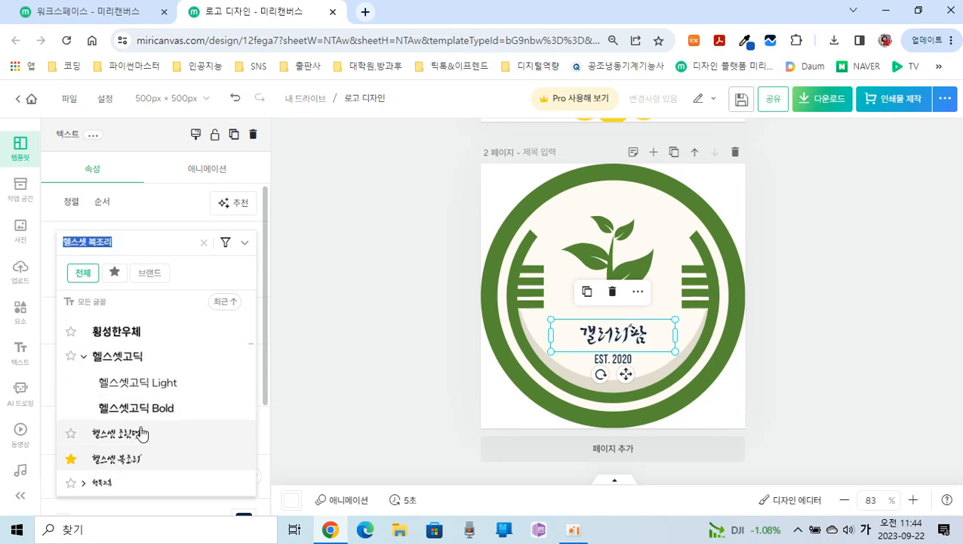
scroll(140, 433, "down", 5)
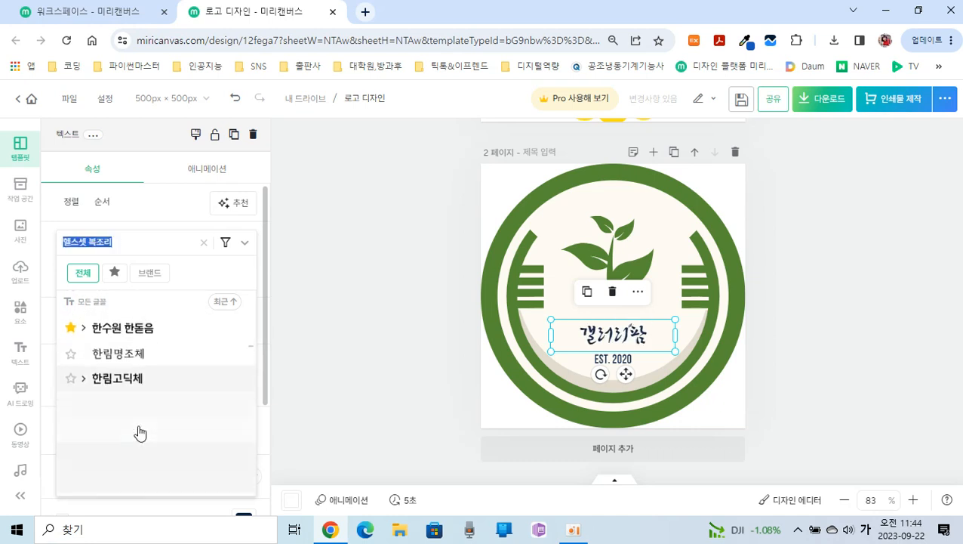
scroll(138, 431, "down", 10)
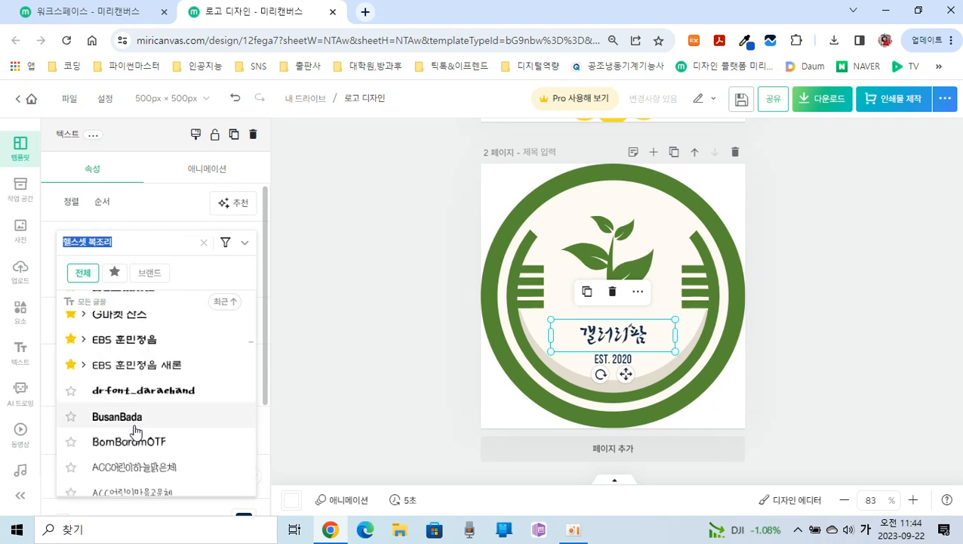
scroll(133, 423, "up", 5)
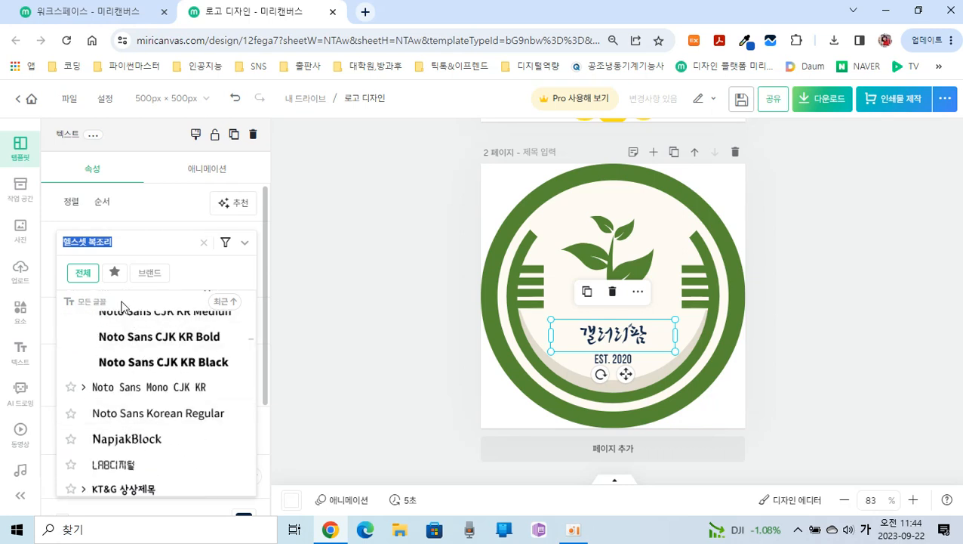
Limit the font list to favorites and set the 갤러리팜 text to HS여름물빛
left_click(114, 274)
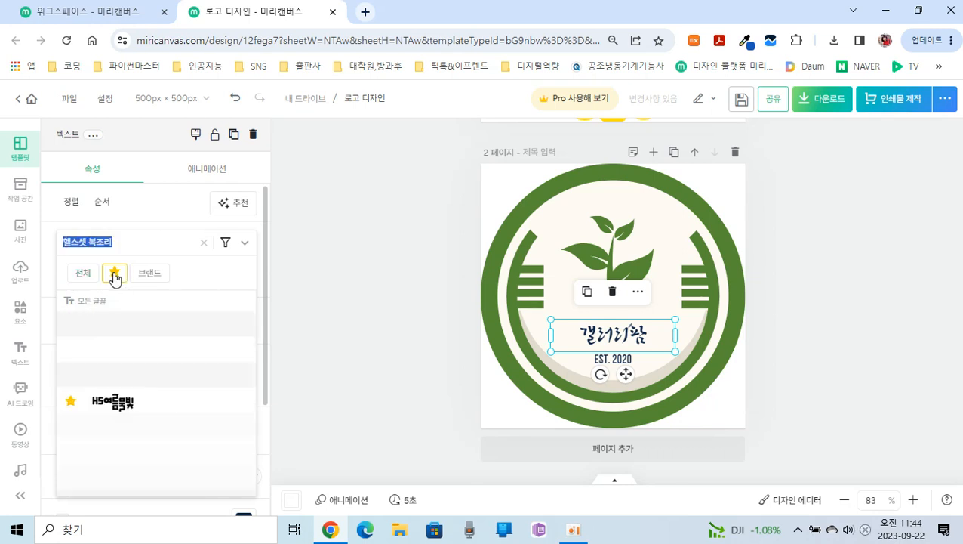
left_click(117, 406)
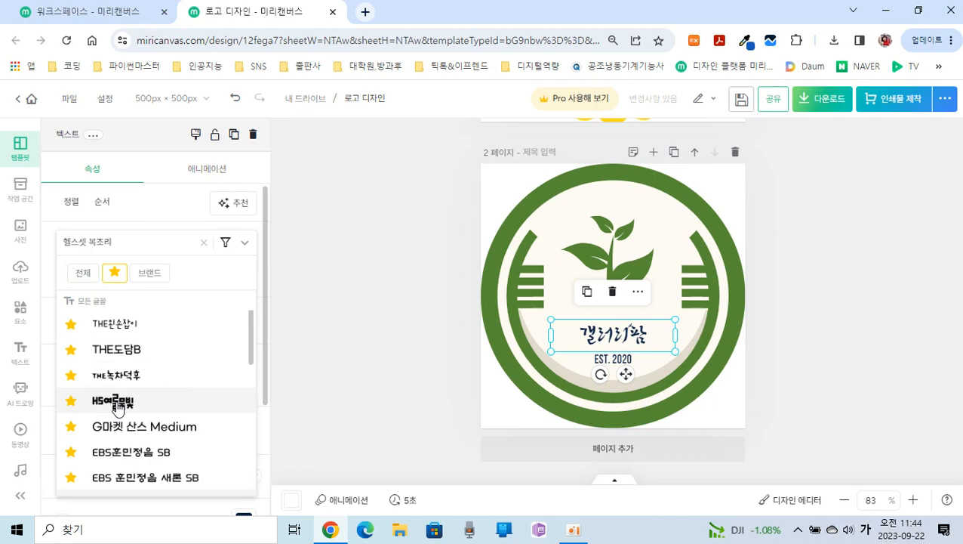
left_click(117, 406)
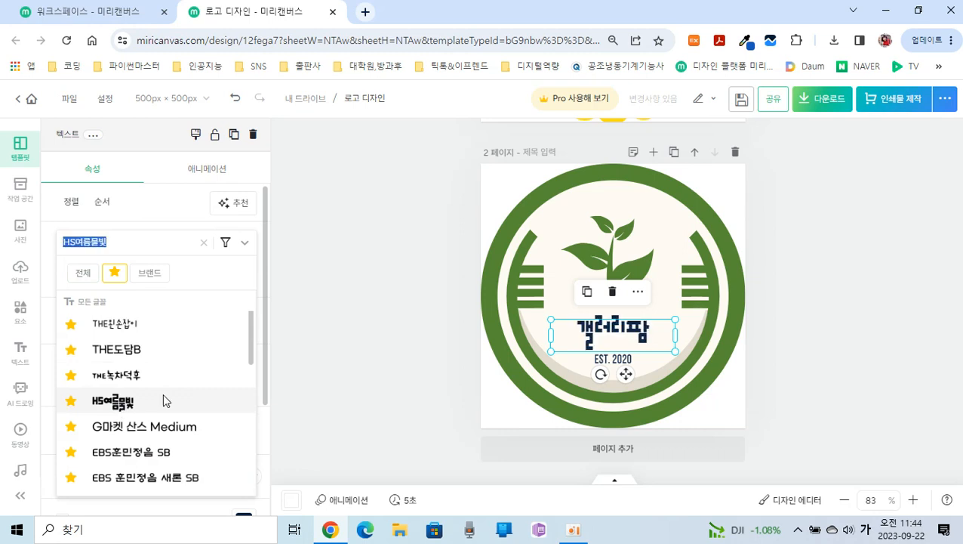
Try the favorite fonts 카페24 아네모네 and 카페24 써라운드 on the 갤러리팜 text, then return it to HS여름물빛
scroll(163, 397, "down", 5)
left_click(134, 422)
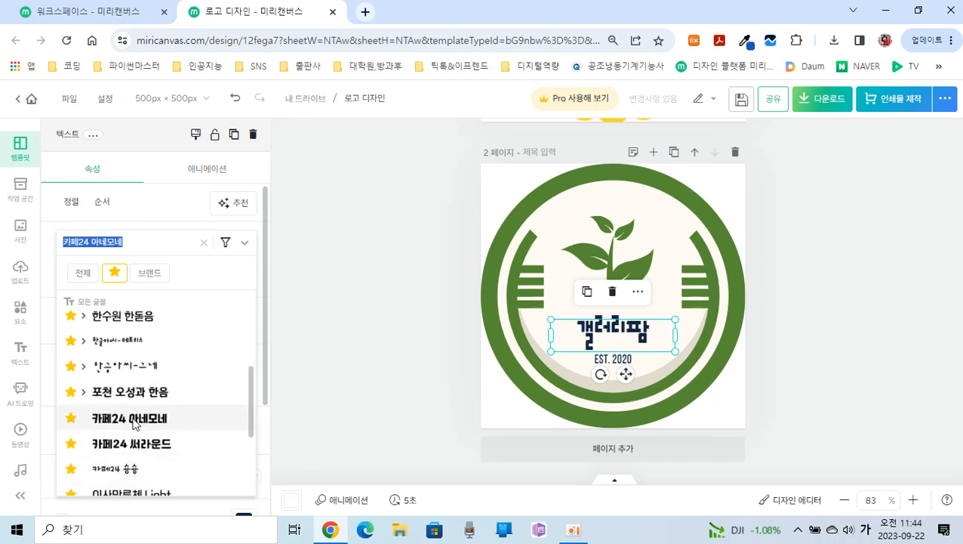
left_click(135, 445)
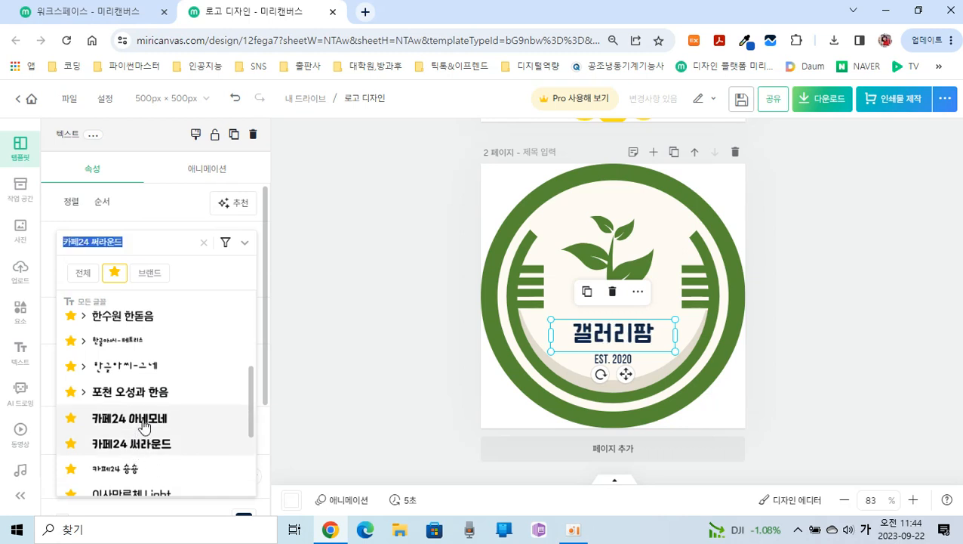
scroll(143, 426, "up", 5)
left_click(123, 410)
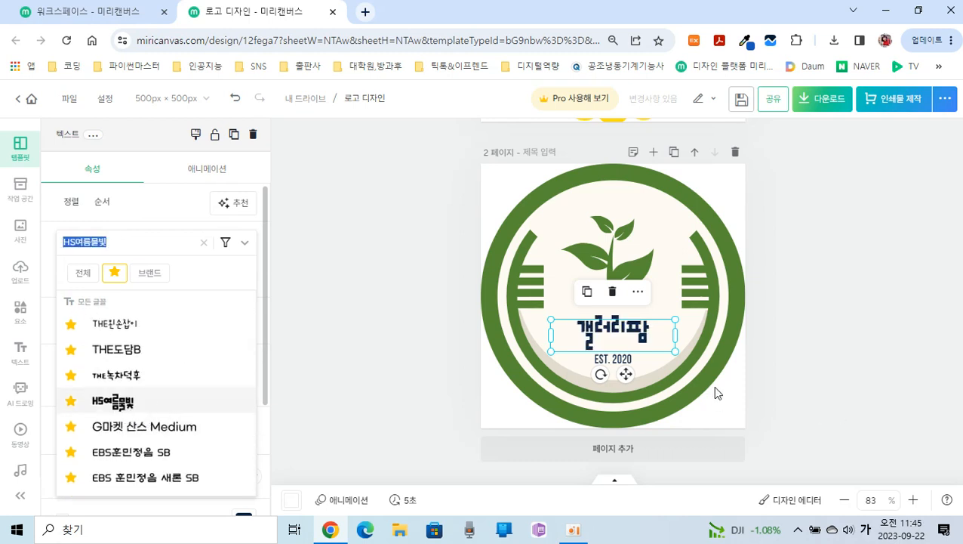
Narrow the 갤러리팜 text box, enlarge the text to about size 56 and center it below the sprout
left_click(676, 340)
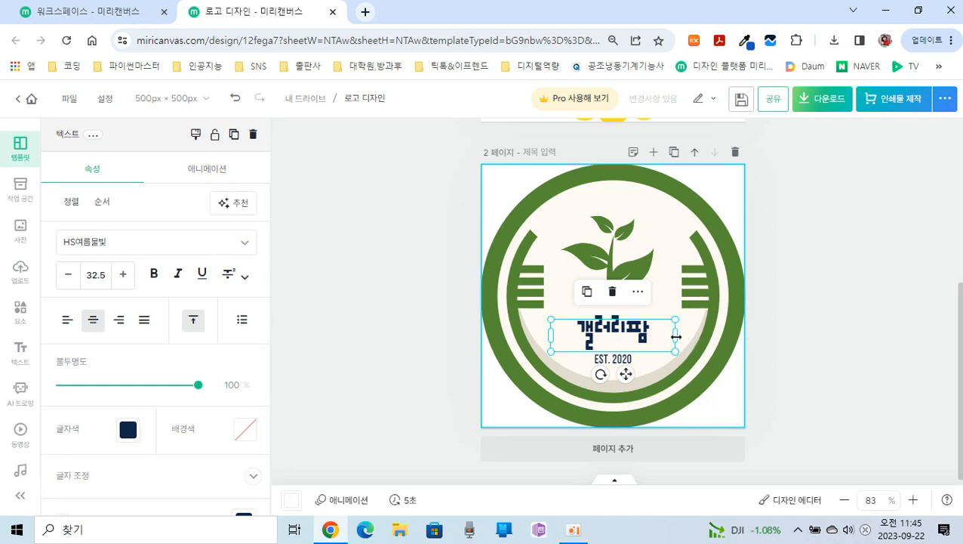
left_click_drag(677, 337, 639, 334)
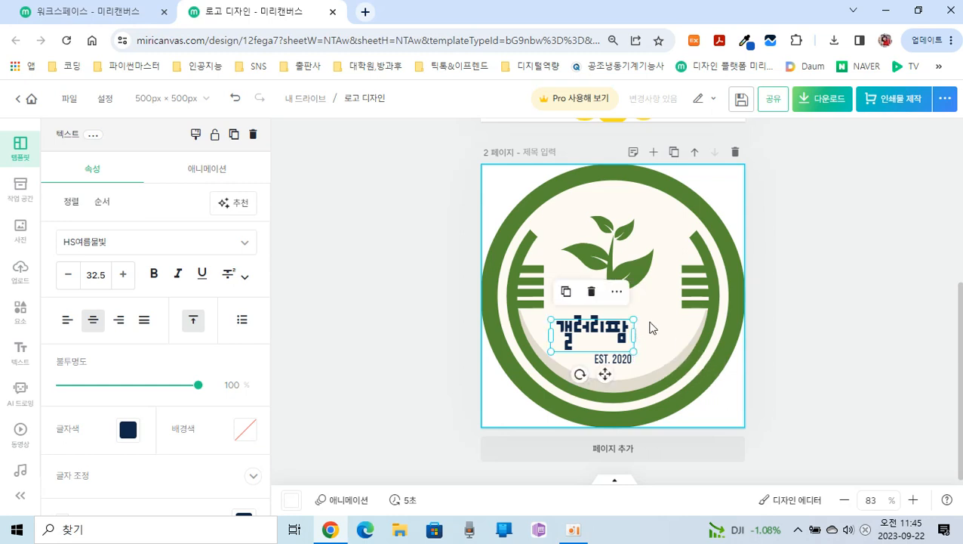
mouse_move(635, 318)
left_mouse_down()
mouse_move(680, 312)
mouse_move(640, 326)
mouse_move(638, 337)
left_mouse_up()
left_click(800, 359)
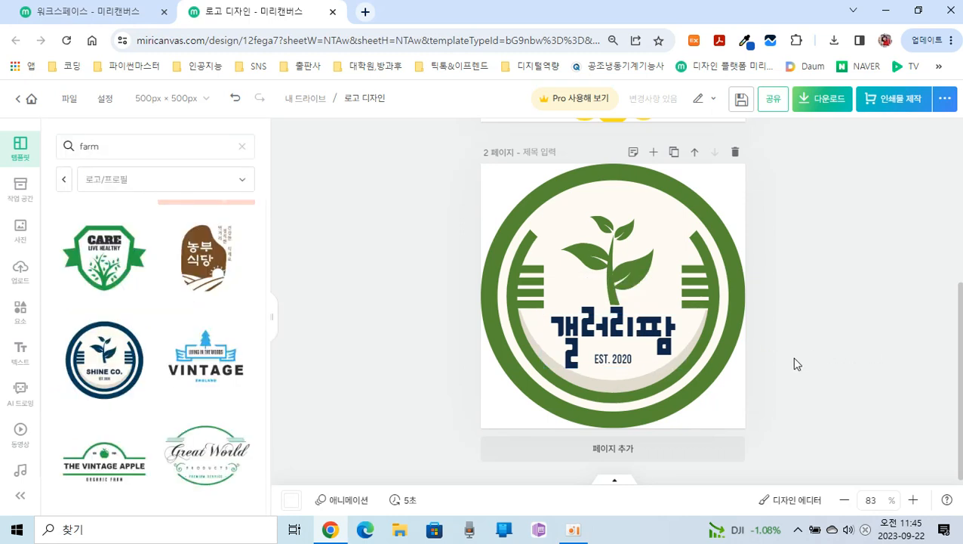
Replace the EST. 2020 line under the brand name with 2023
left_click(627, 362)
left_click(627, 361)
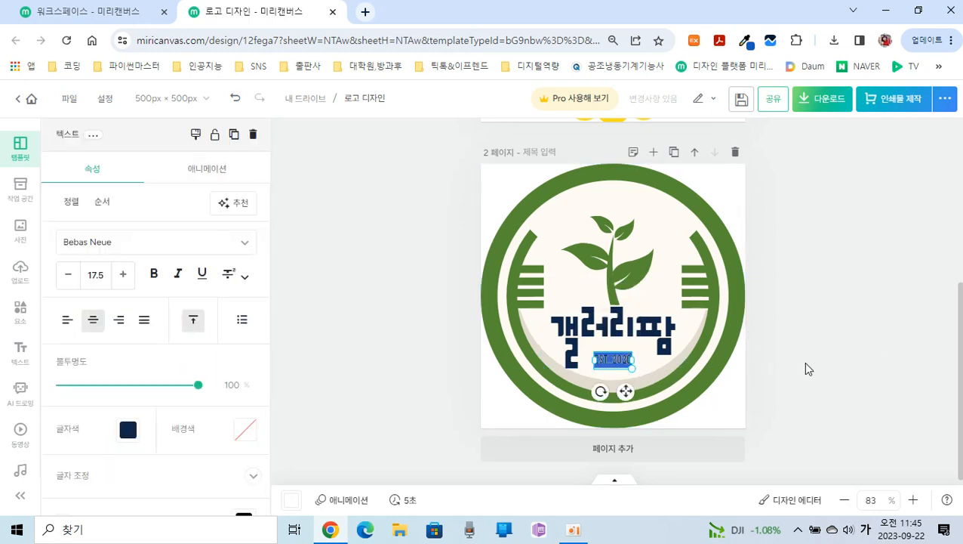
type("2023")
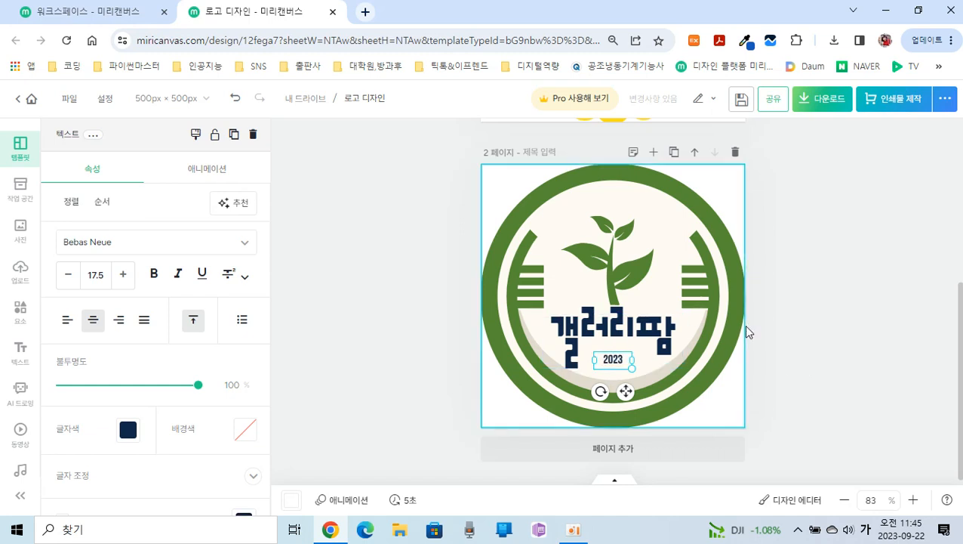
left_click(808, 321)
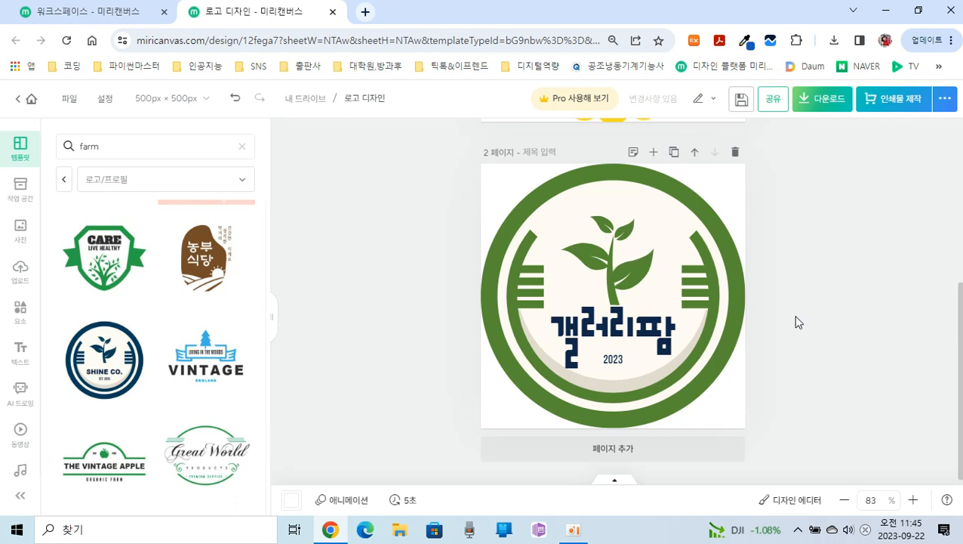
Enlarge the 2023 text to about size 36.5 and center it beneath the brand name
left_click(617, 361)
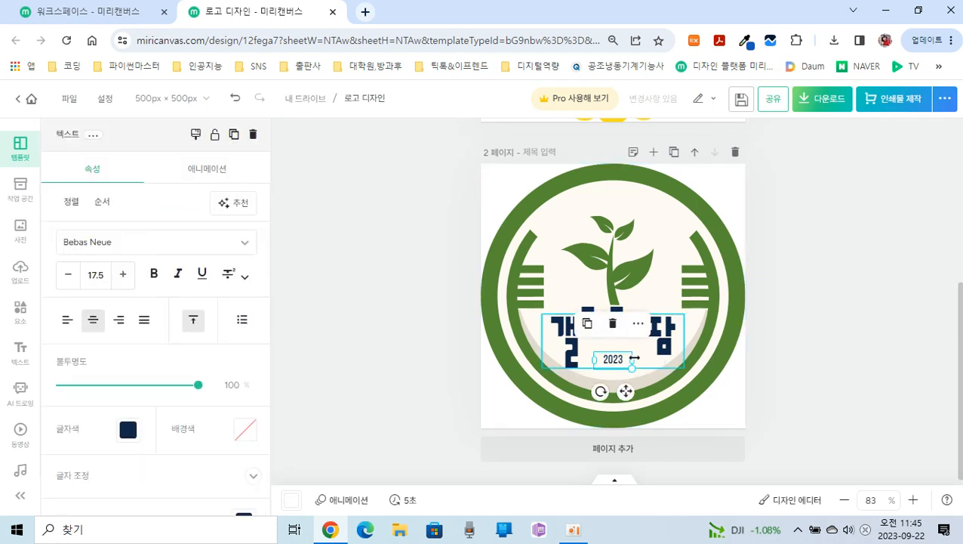
mouse_move(635, 357)
left_mouse_down()
mouse_move(622, 369)
mouse_move(649, 377)
mouse_move(622, 360)
left_mouse_up()
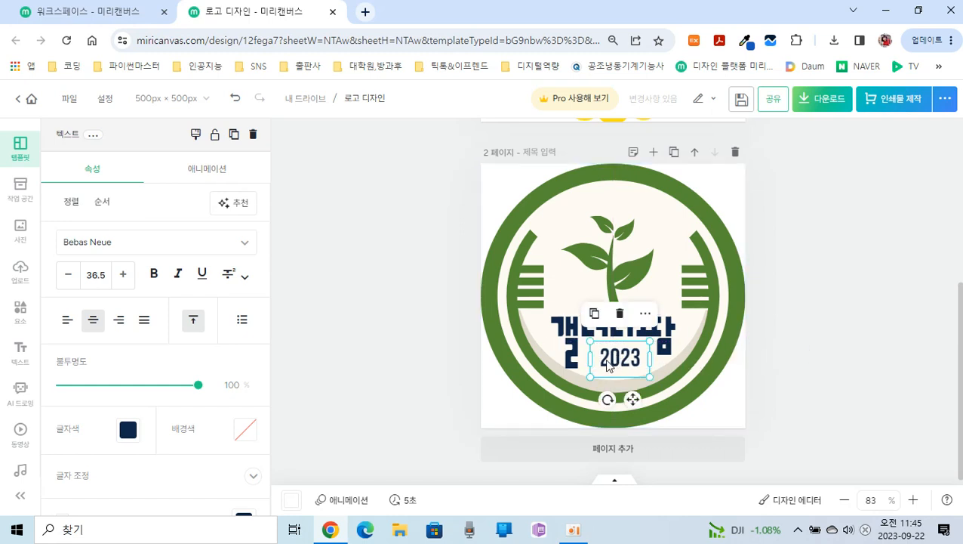
left_click_drag(606, 365, 607, 365)
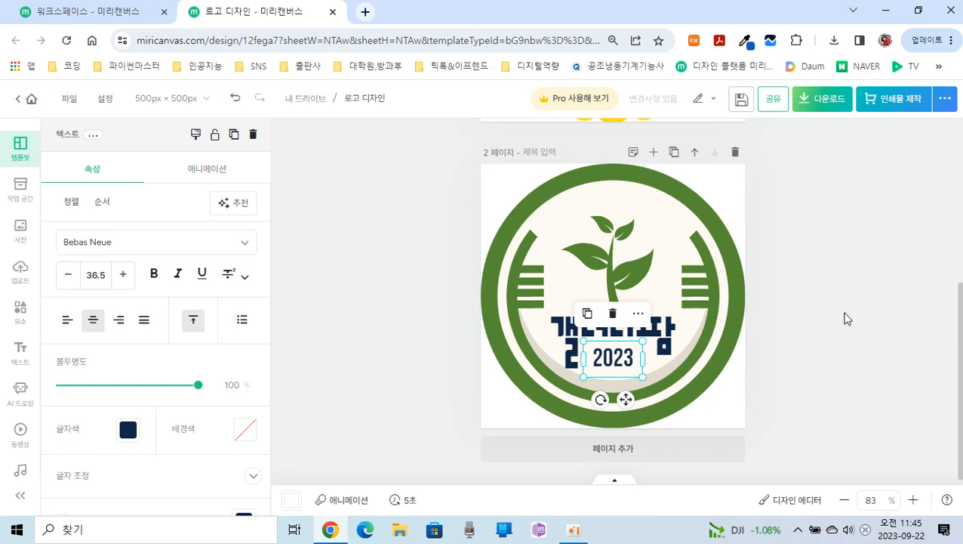
left_click(844, 318)
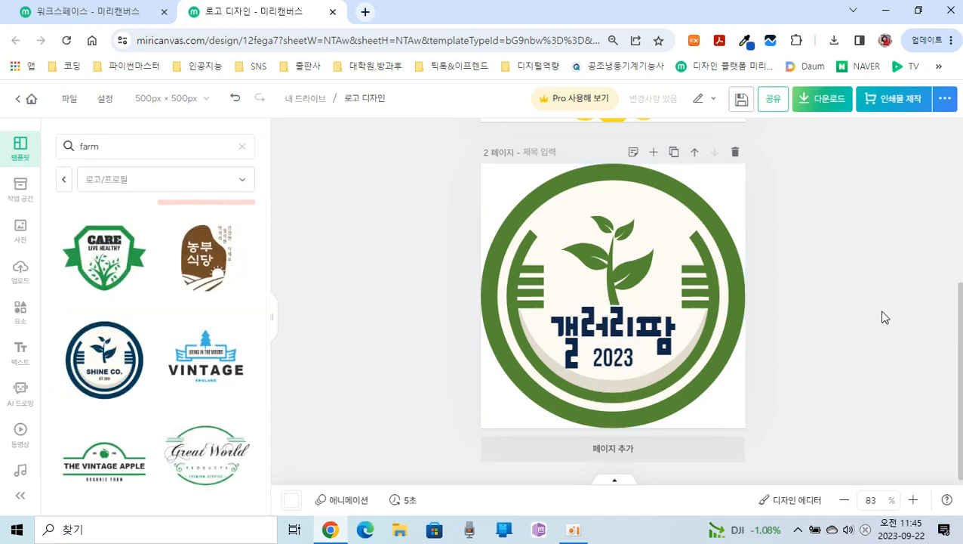
Deselect the brand name text and save the logo design
left_click(585, 340)
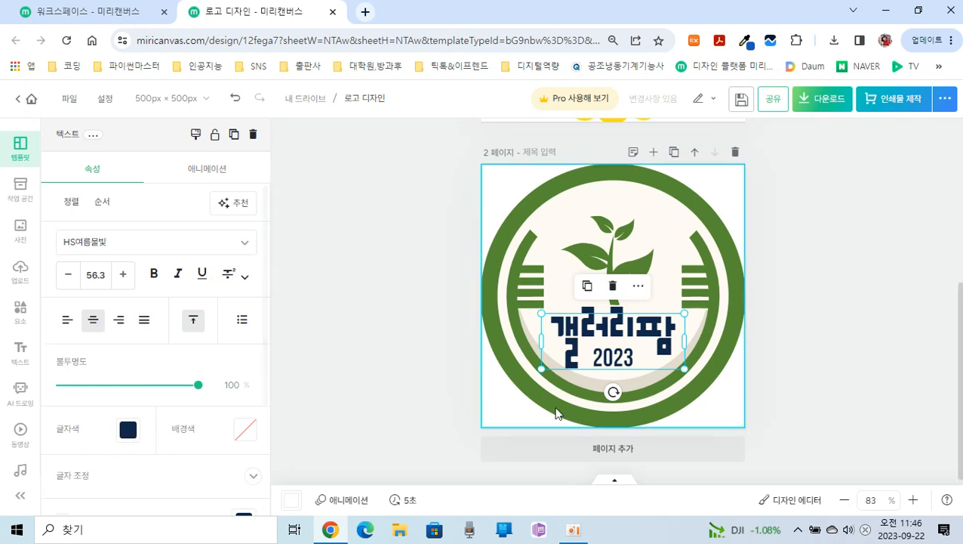
left_click(845, 327)
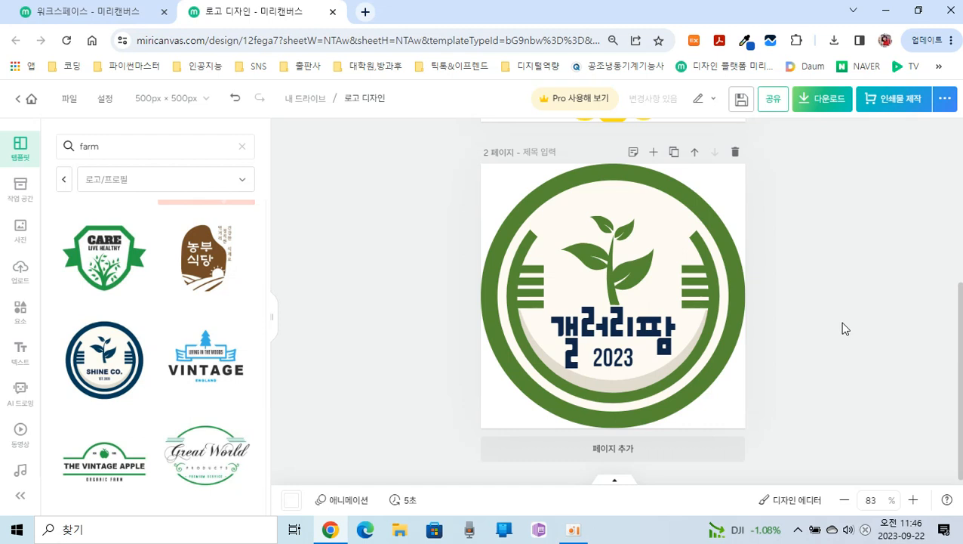
left_click(742, 102)
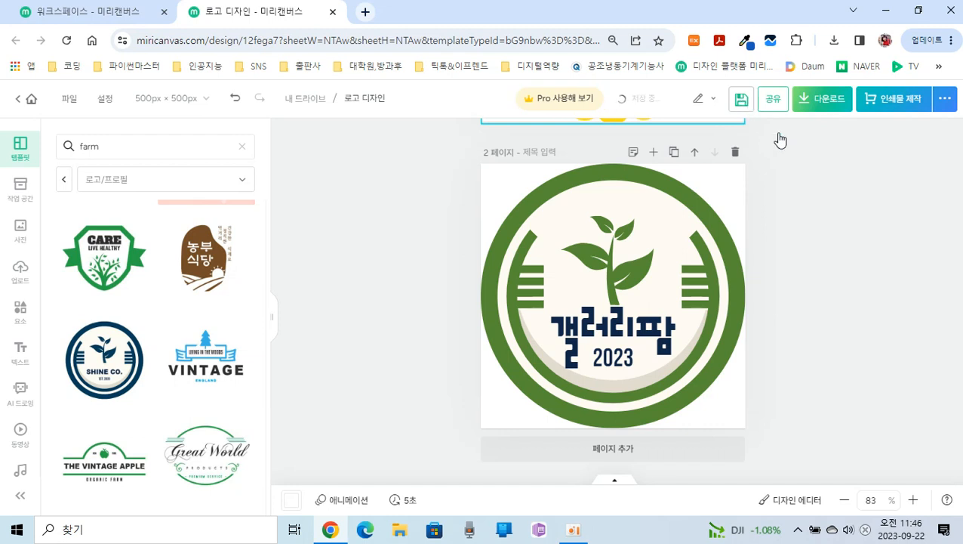